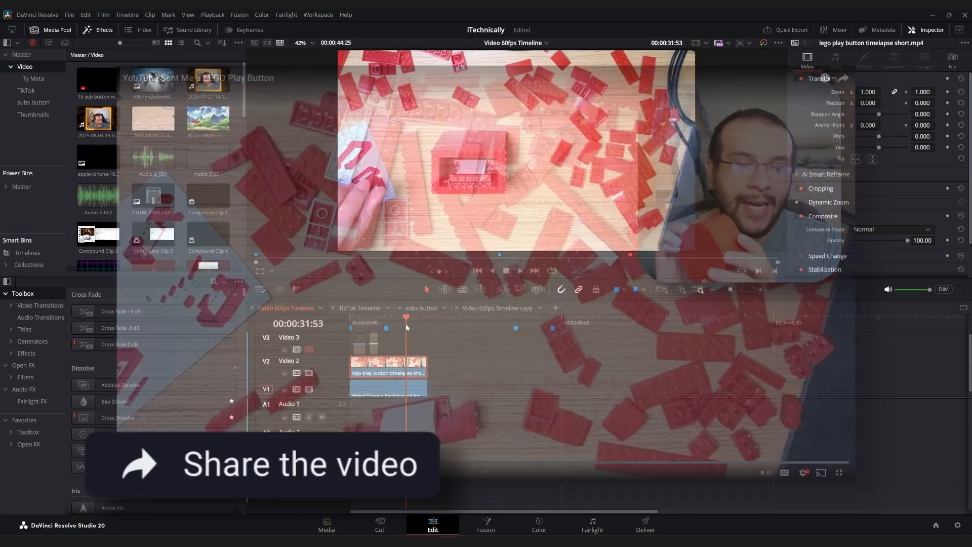
Step: Preview the apple-iphone-16-pro-max-2024-medium.png image and look through the Video bin's clips
{"action": "left_click_drag", "start_coordinate": [406, 326], "coordinate": [410, 326]}
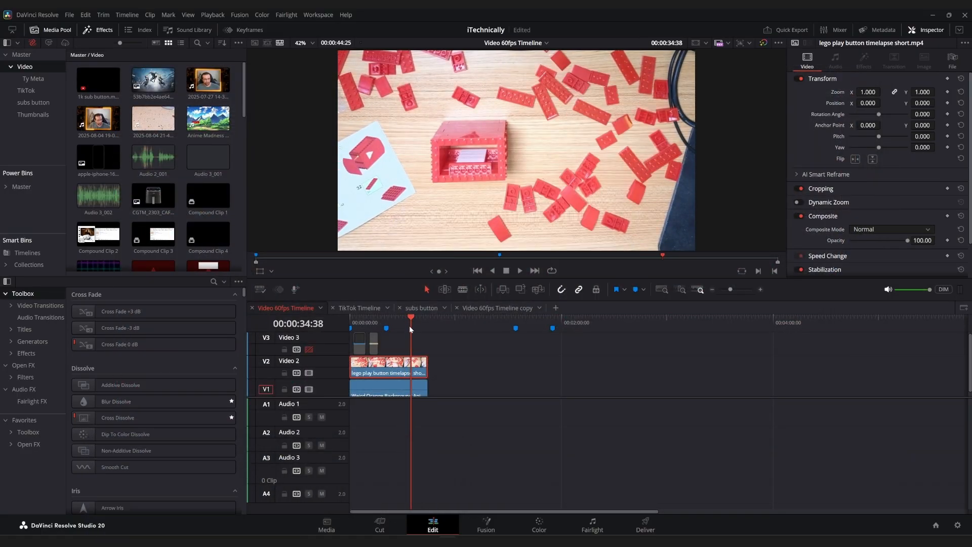
{"action": "double_click", "coordinate": [92, 160]}
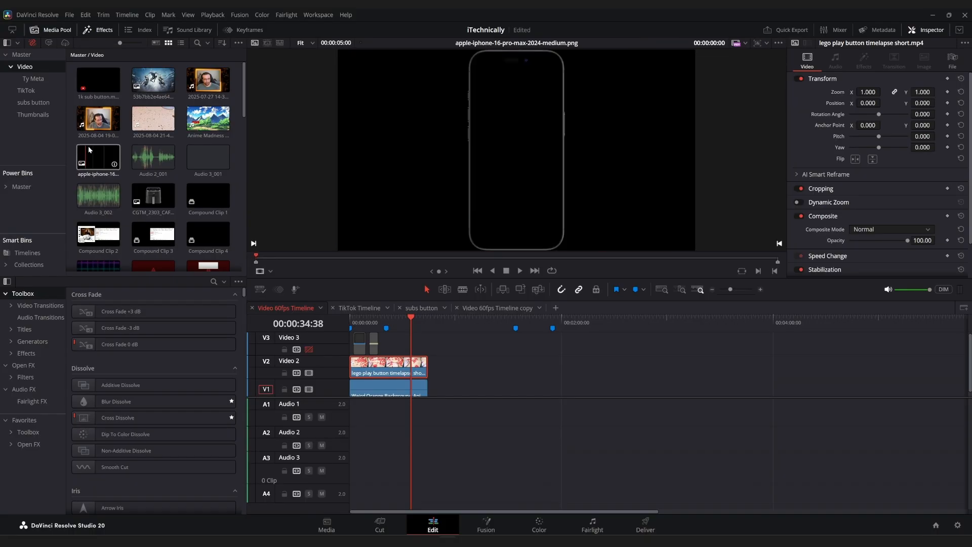
{"action": "scroll", "coordinate": [126, 183], "scroll_direction": "down", "scroll_amount": 5}
{"action": "scroll", "coordinate": [167, 210], "scroll_direction": "down", "scroll_amount": 5}
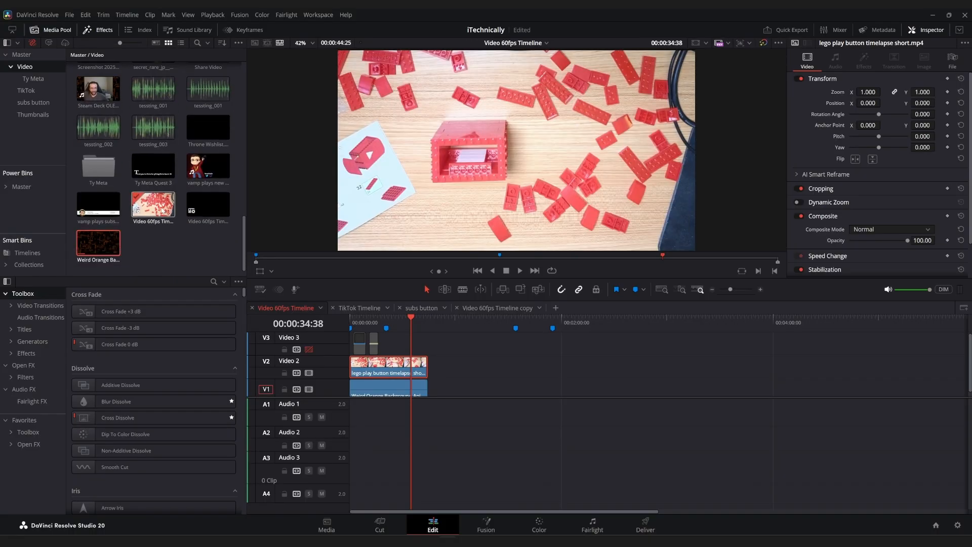
{"action": "left_click", "coordinate": [308, 349]}
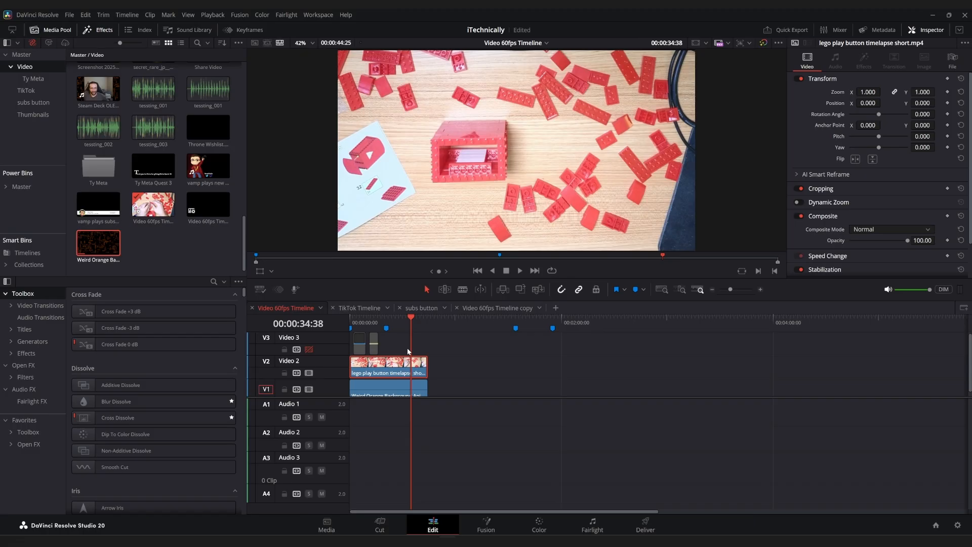
Step: Go to the end of the lego play button timelapse clip, turn it into a new Fusion clip and open its composition
{"action": "left_click_drag", "start_coordinate": [408, 318], "coordinate": [423, 321]}
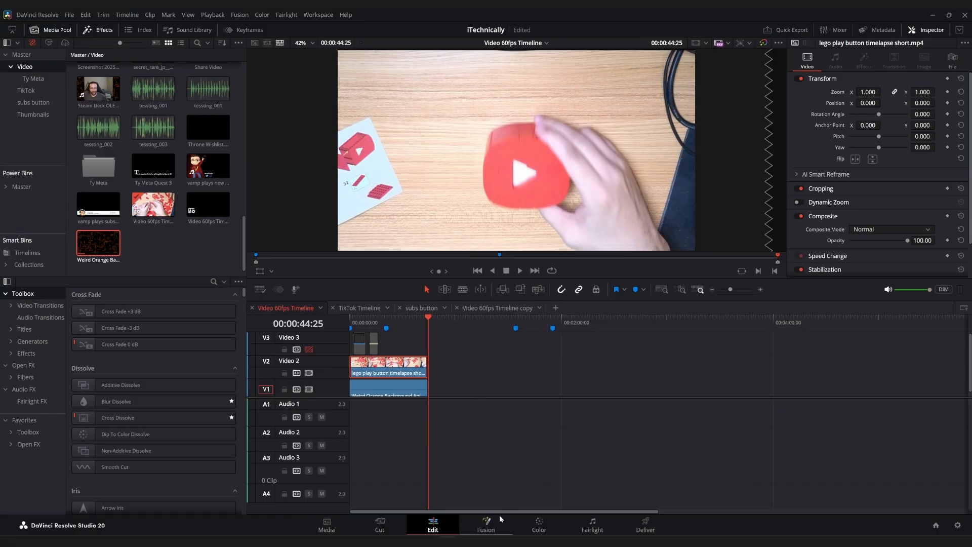
{"action": "left_click", "coordinate": [487, 522]}
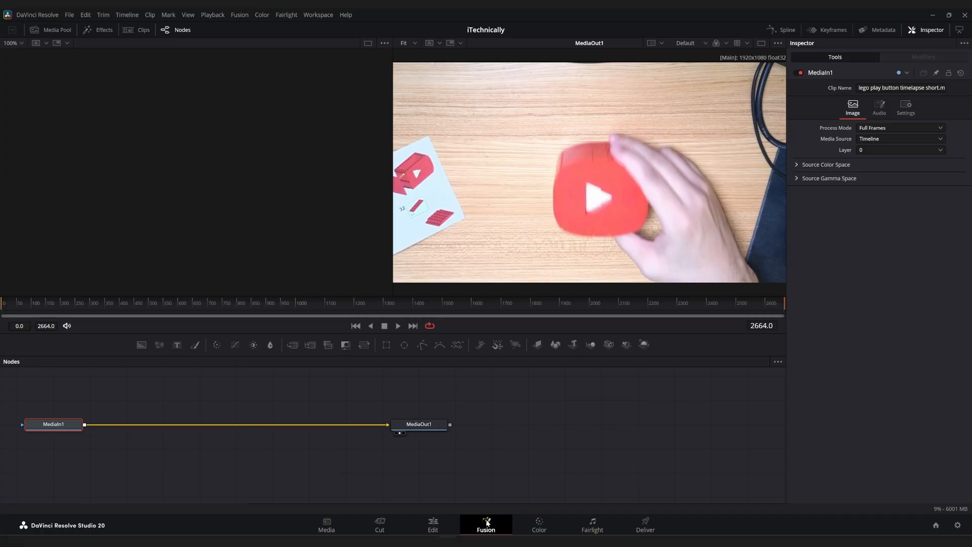
{"action": "left_click", "coordinate": [456, 521]}
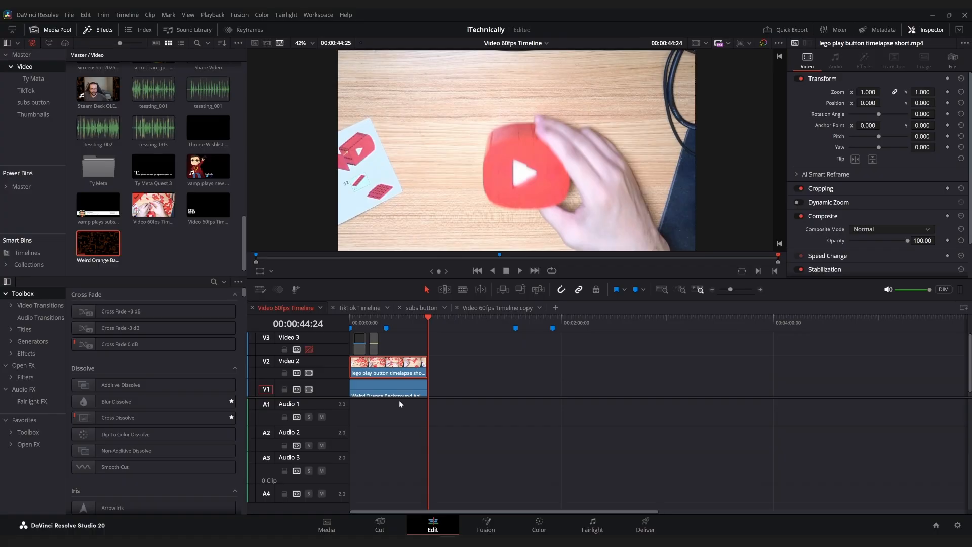
{"action": "right_click", "coordinate": [398, 372]}
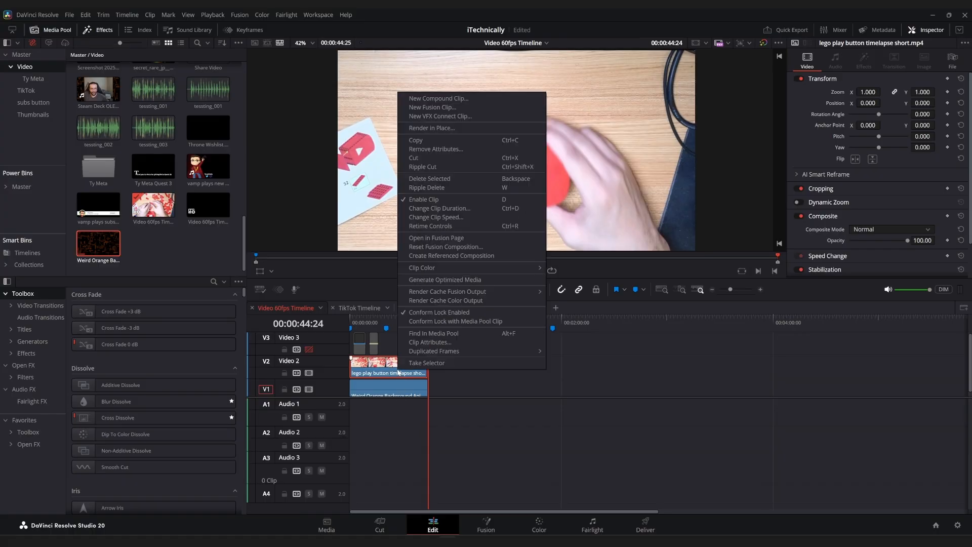
{"action": "right_click", "coordinate": [386, 371]}
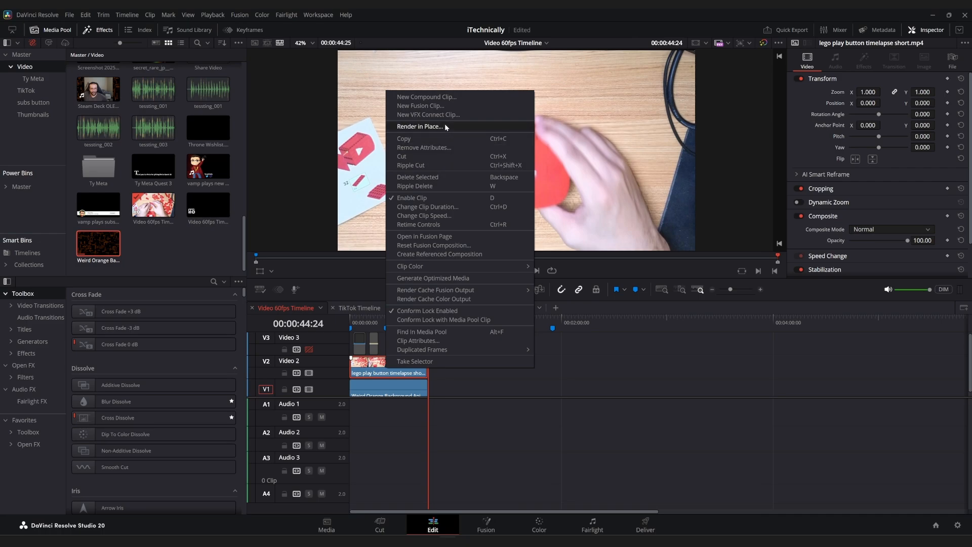
{"action": "left_click", "coordinate": [442, 105]}
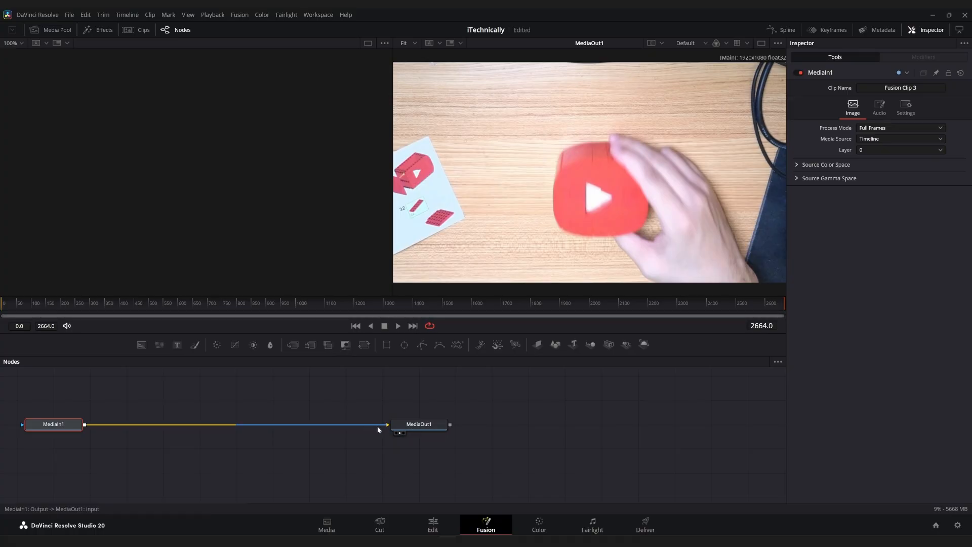
Step: Disconnect MediaIn1 from MediaOut1 and rename MediaIn1 as Video
{"action": "left_click_drag", "start_coordinate": [388, 426], "coordinate": [330, 431]}
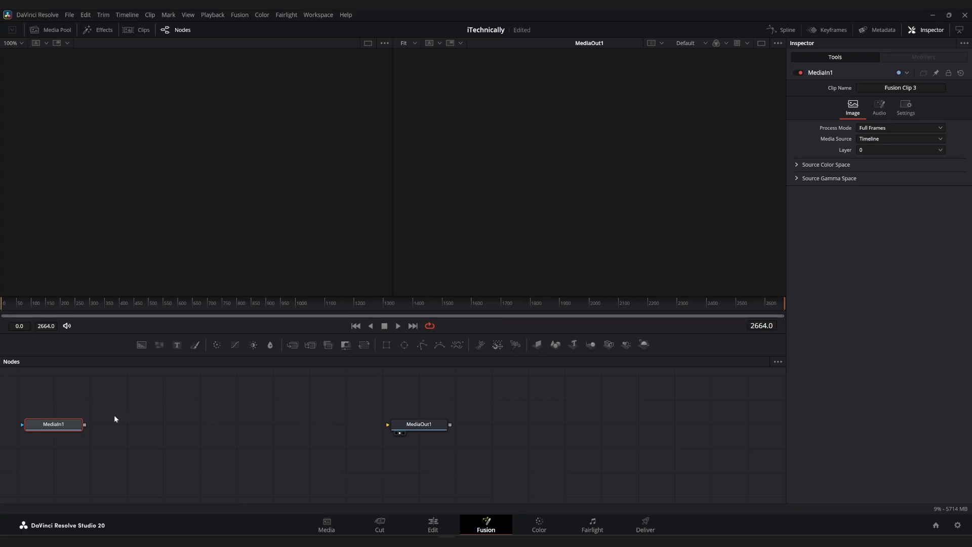
{"action": "mouse_move", "coordinate": [56, 423]}
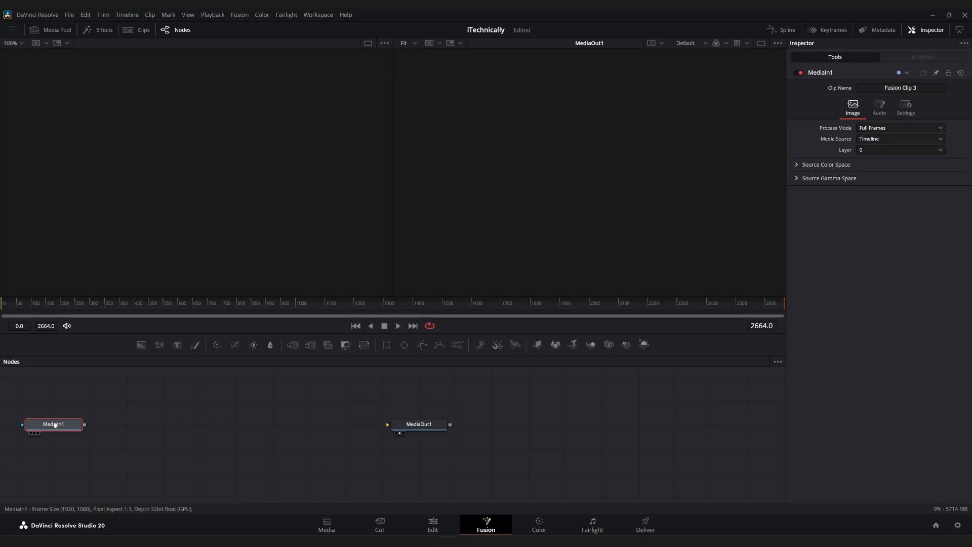
{"action": "key", "text": "F2"}
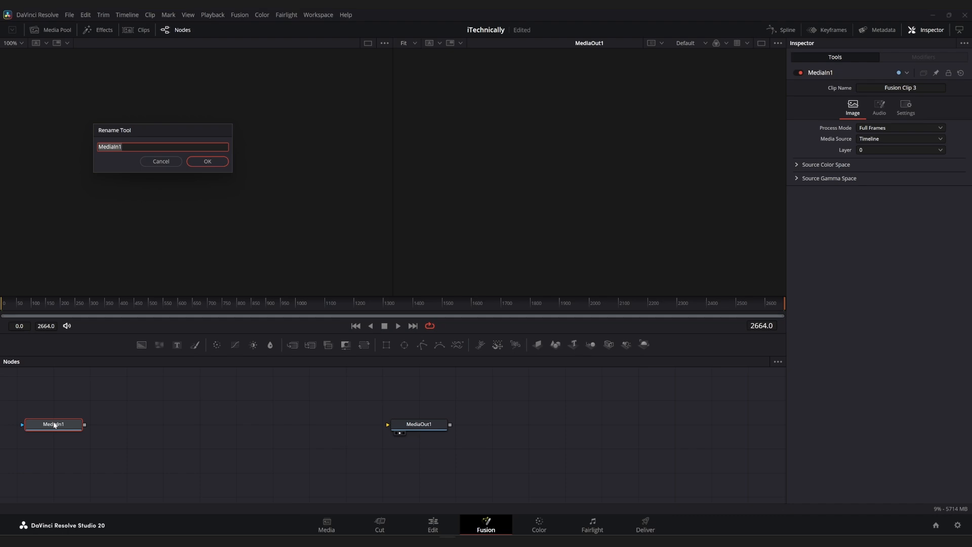
{"action": "type", "text": "Video"}
{"action": "left_click", "coordinate": [207, 161]}
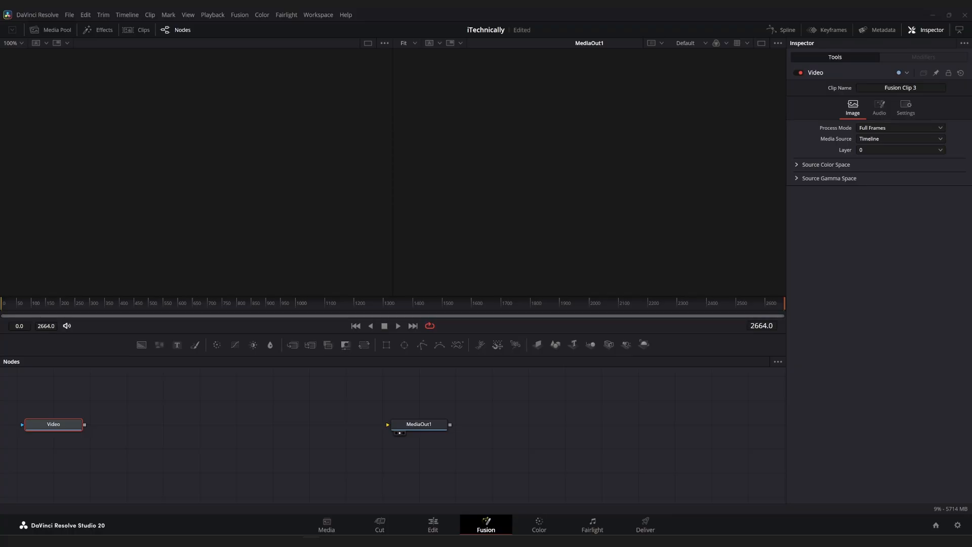
Step: Add the apple-iphone-16-pro-max-2024-medium.png image to the node graph and rename its node as Phone
{"action": "left_click_drag", "start_coordinate": [0, 522], "coordinate": [299, 389]}
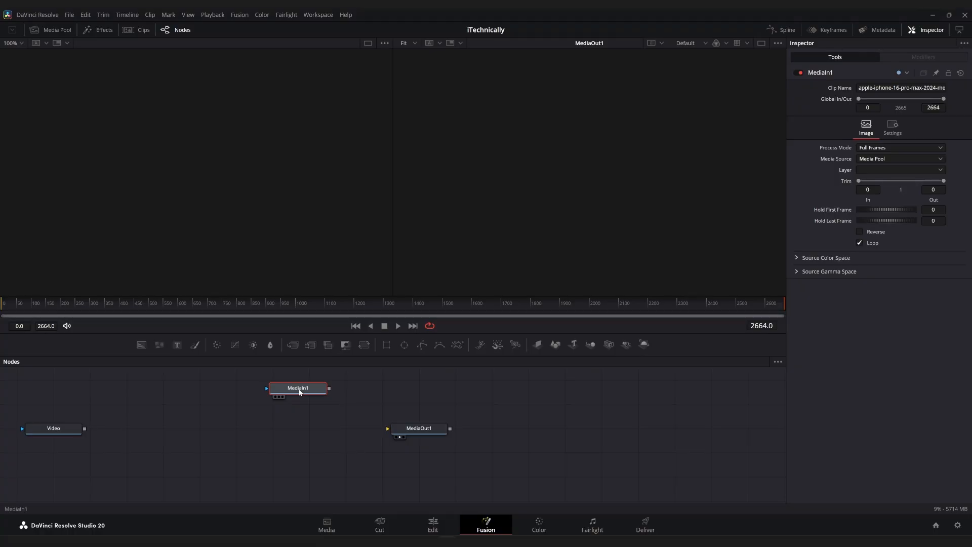
{"action": "key", "text": "F2"}
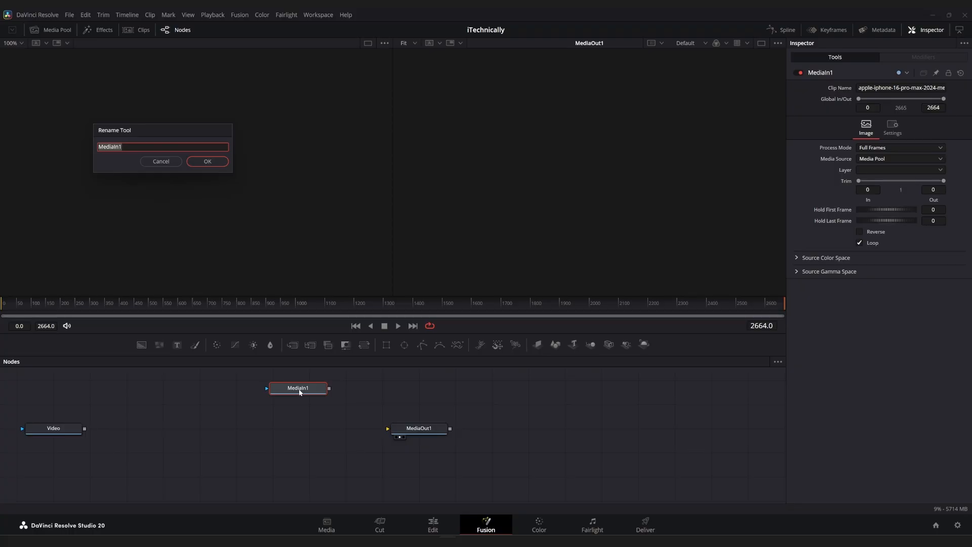
{"action": "type", "text": "Phone"}
{"action": "left_click", "coordinate": [208, 162]}
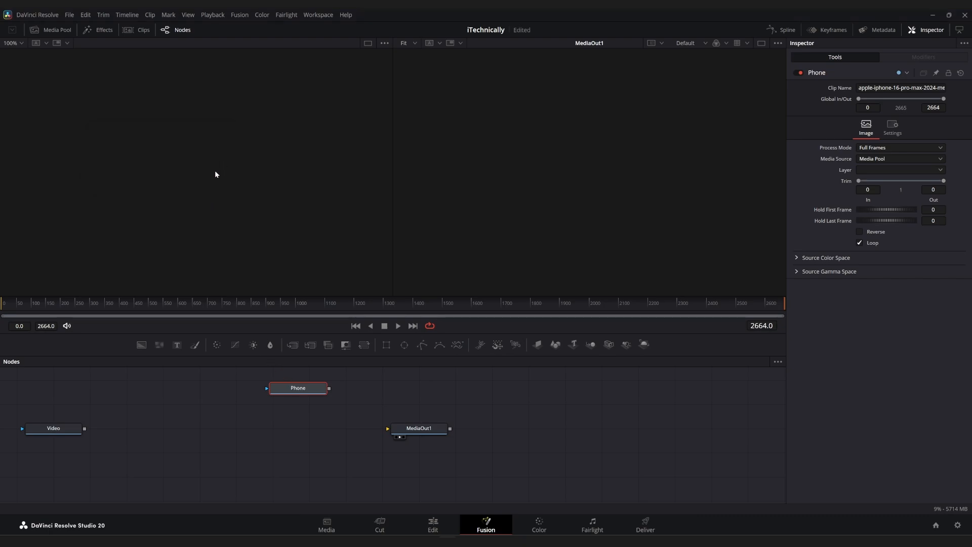
Step: Place the Video node beside the Phone node and merge it over a new Background node
{"action": "left_click_drag", "start_coordinate": [54, 434], "coordinate": [212, 394]}
{"action": "left_click", "coordinate": [125, 421]}
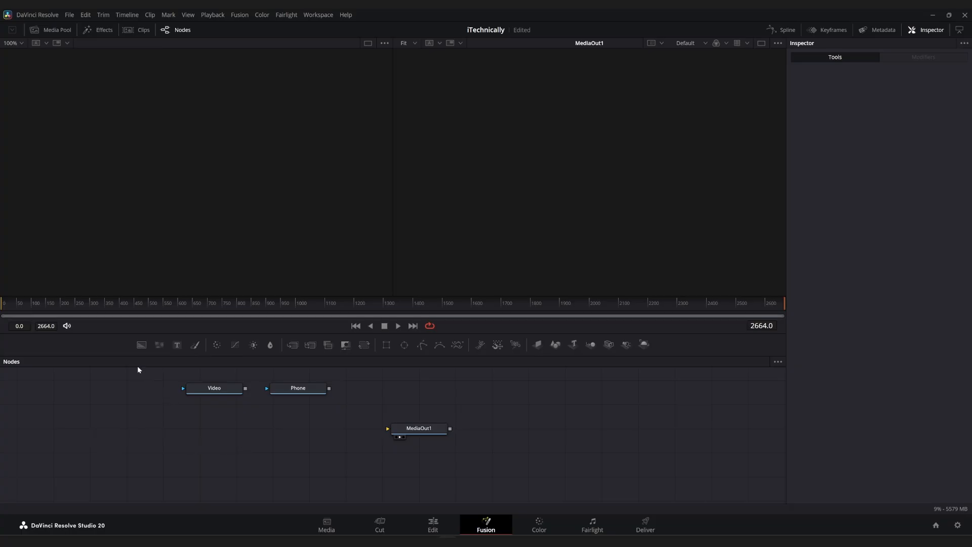
{"action": "left_click", "coordinate": [141, 345]}
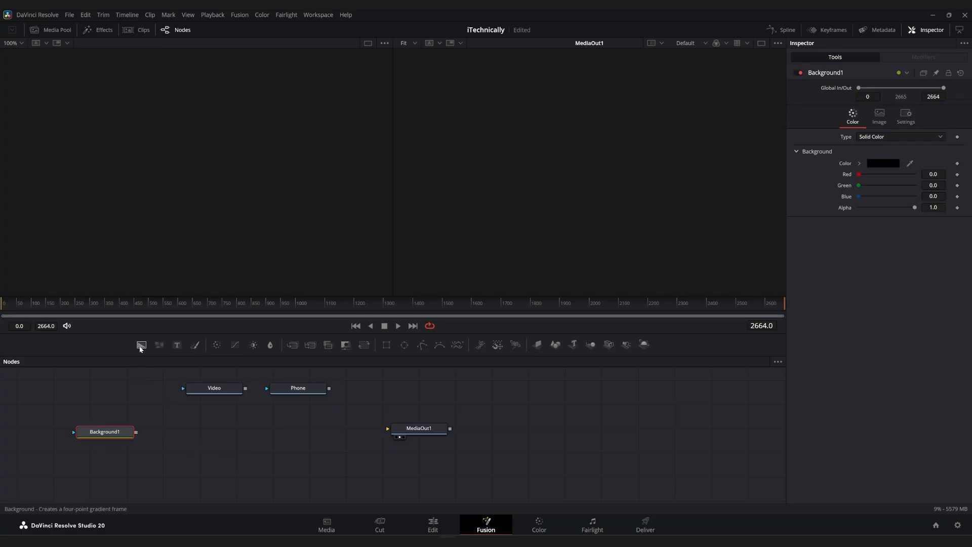
{"action": "left_click", "coordinate": [245, 397]}
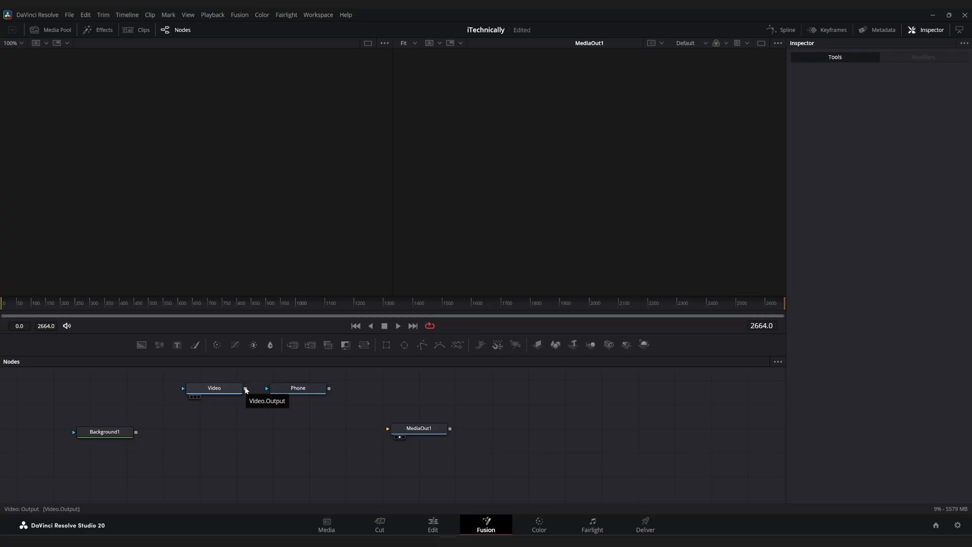
{"action": "left_click_drag", "start_coordinate": [245, 389], "coordinate": [136, 434]}
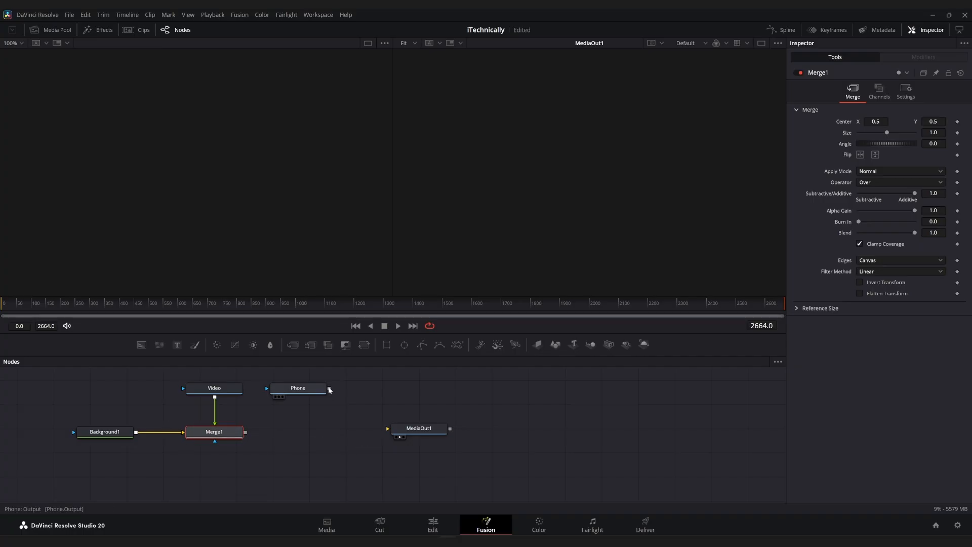
Step: Merge the Phone node over the Merge1 output, feeding the result into MediaOut1, and save the project
{"action": "left_click_drag", "start_coordinate": [329, 389], "coordinate": [245, 435]}
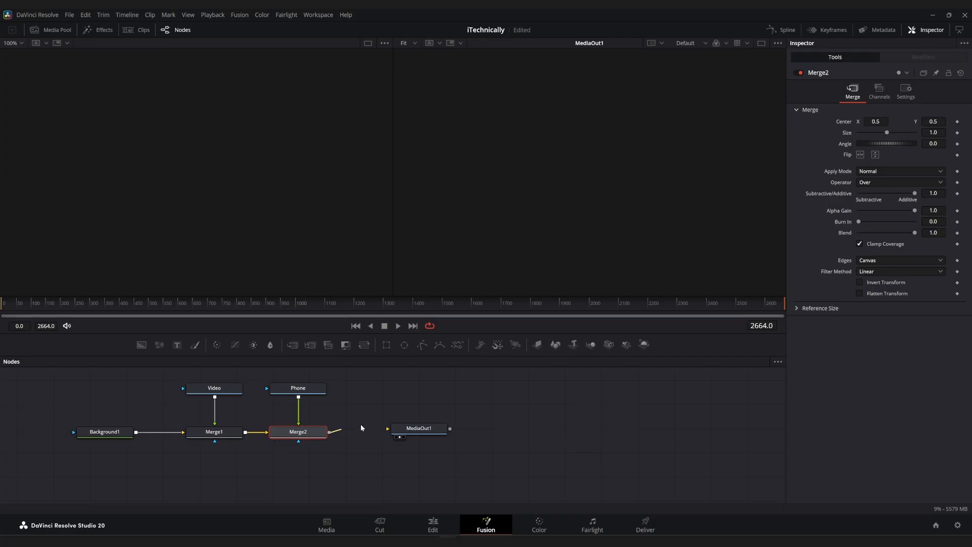
{"action": "left_click_drag", "start_coordinate": [330, 434], "coordinate": [386, 434]}
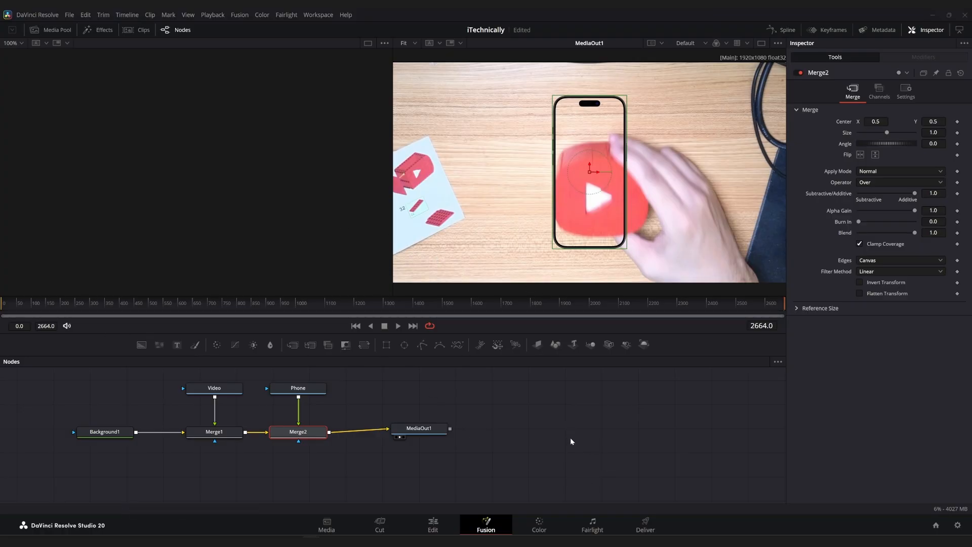
{"action": "key", "text": "ctrl+s"}
{"action": "left_click", "coordinate": [449, 498]}
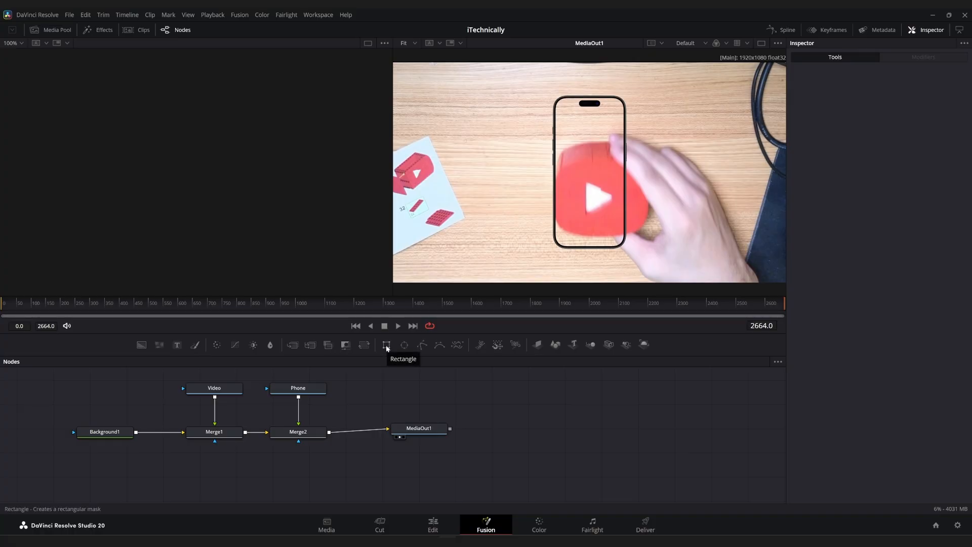
Step: Mask Merge1 with a rectangle fitted to the phone frame, with width 0.181, height 0.684421 and corner radius 0.252
{"action": "left_click_drag", "start_coordinate": [386, 346], "coordinate": [212, 462]}
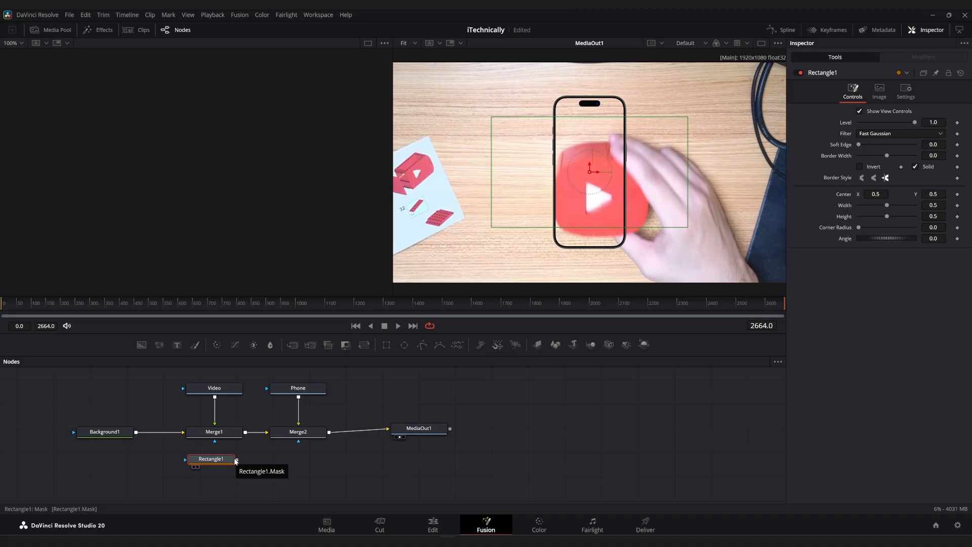
{"action": "left_click_drag", "start_coordinate": [236, 460], "coordinate": [213, 442]}
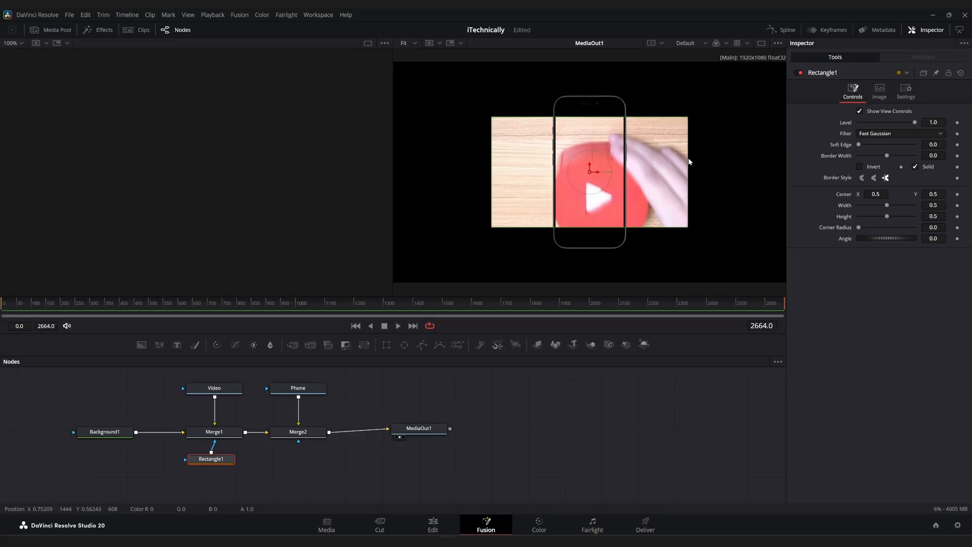
{"action": "left_click_drag", "start_coordinate": [688, 157], "coordinate": [625, 162]}
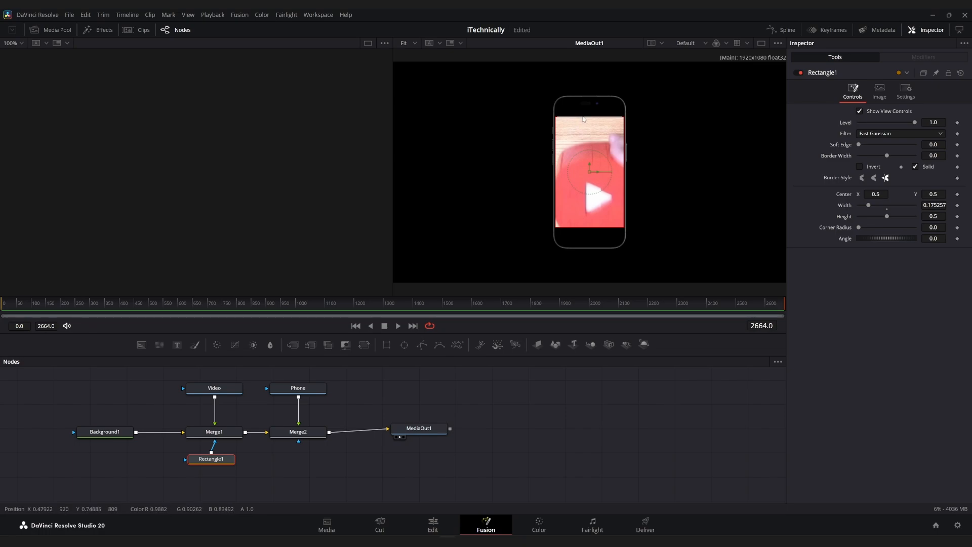
{"action": "left_click_drag", "start_coordinate": [583, 119], "coordinate": [586, 98]}
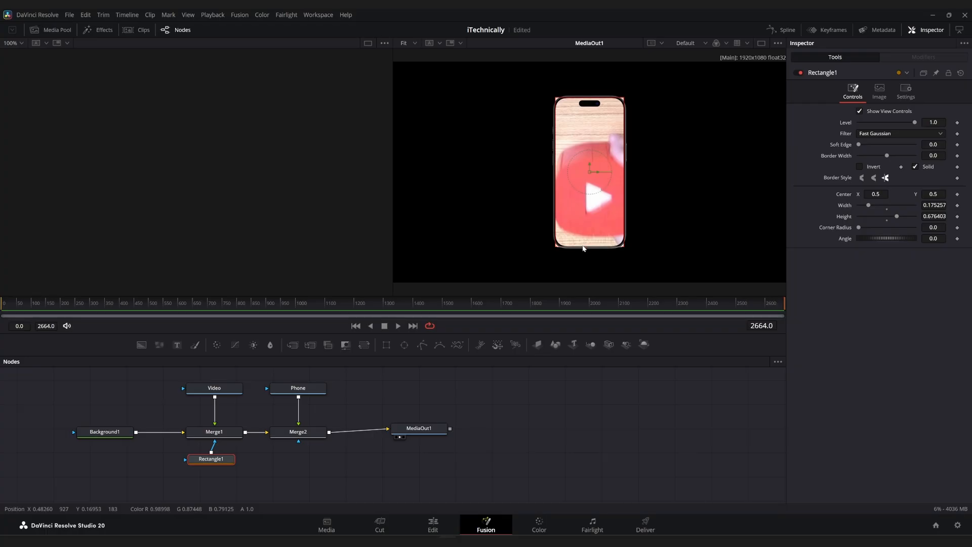
{"action": "left_click_drag", "start_coordinate": [584, 248], "coordinate": [584, 249]}
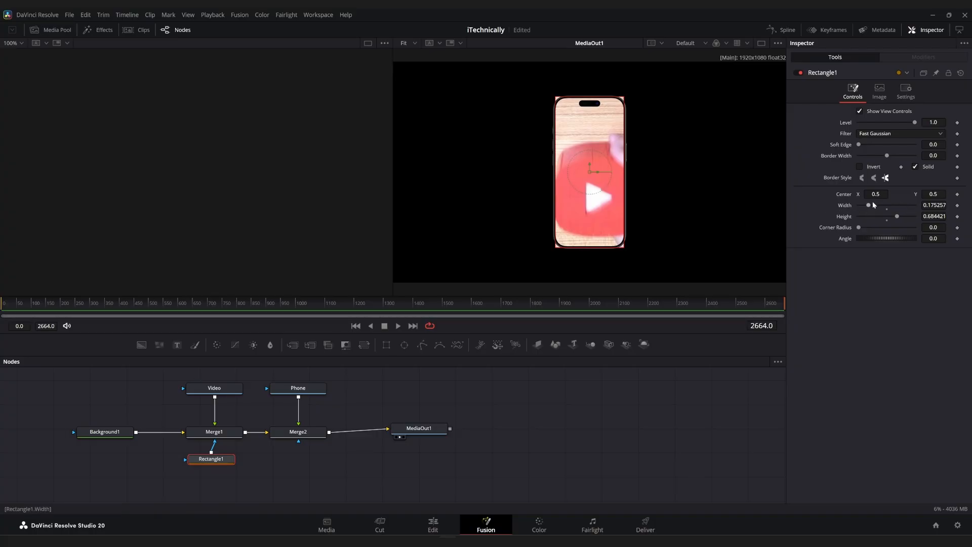
{"action": "mouse_move", "coordinate": [871, 204]}
{"action": "left_mouse_down"}
{"action": "mouse_move", "coordinate": [885, 211]}
{"action": "mouse_move", "coordinate": [869, 214]}
{"action": "left_mouse_up"}
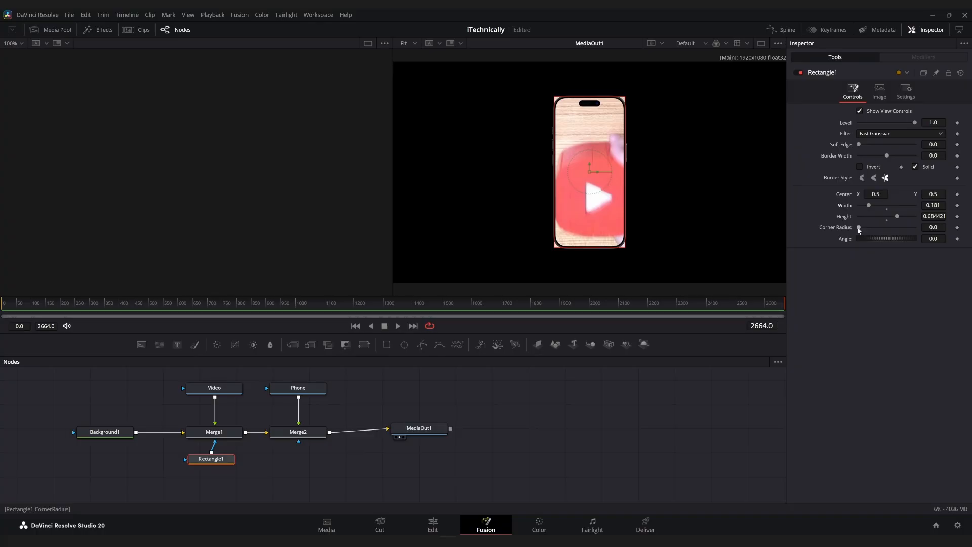
{"action": "left_click_drag", "start_coordinate": [859, 231], "coordinate": [873, 233]}
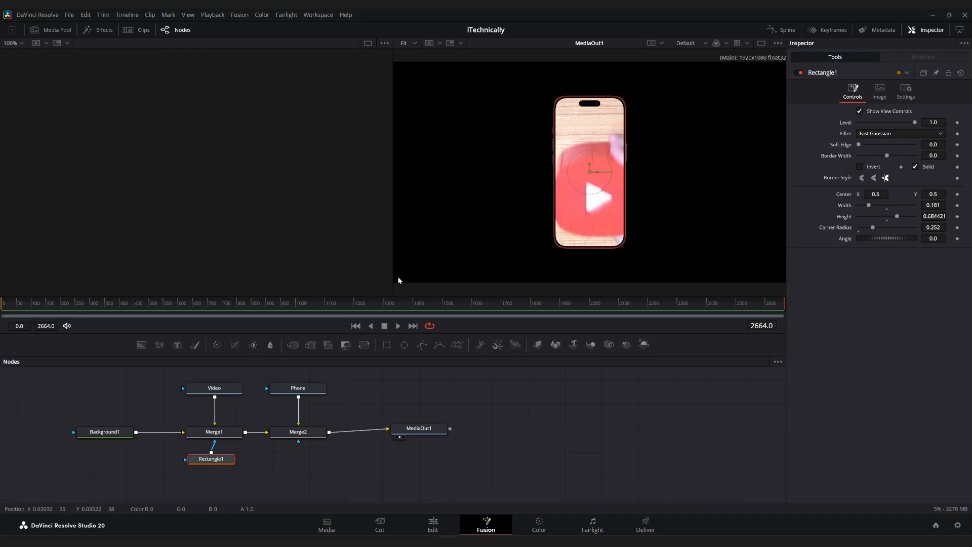
Step: Insert a Transform (Xf) node between the Video node and Merge1
{"action": "left_click", "coordinate": [222, 390]}
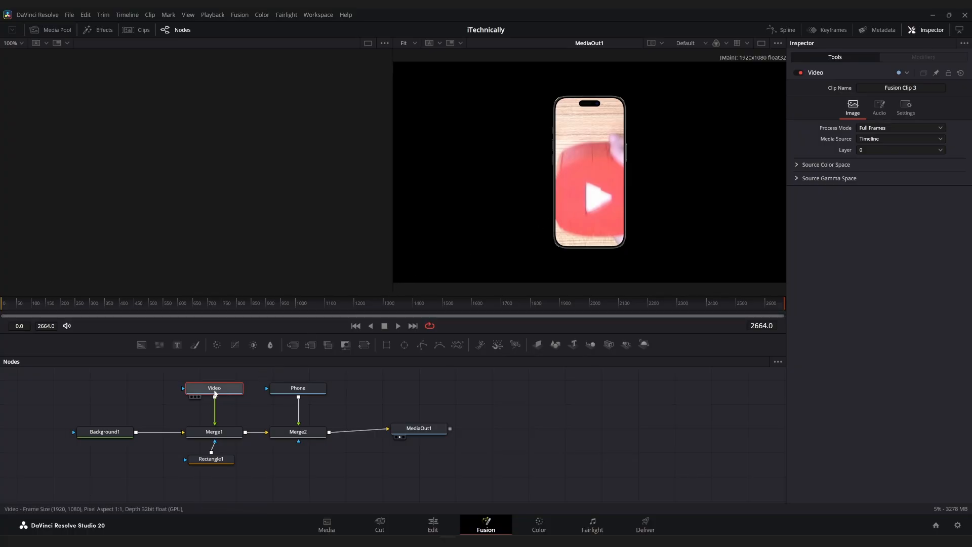
{"action": "mouse_move", "coordinate": [216, 391]}
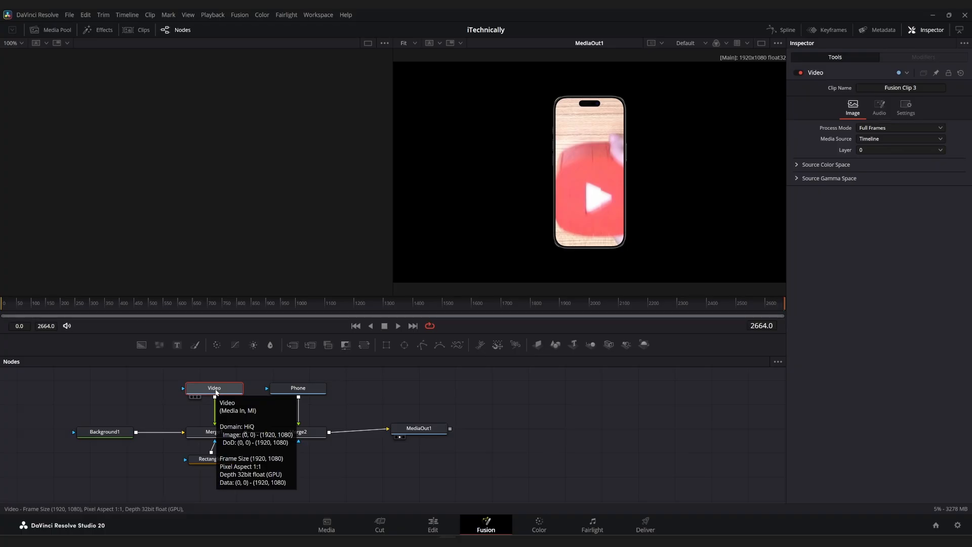
{"action": "key", "text": "shift+space"}
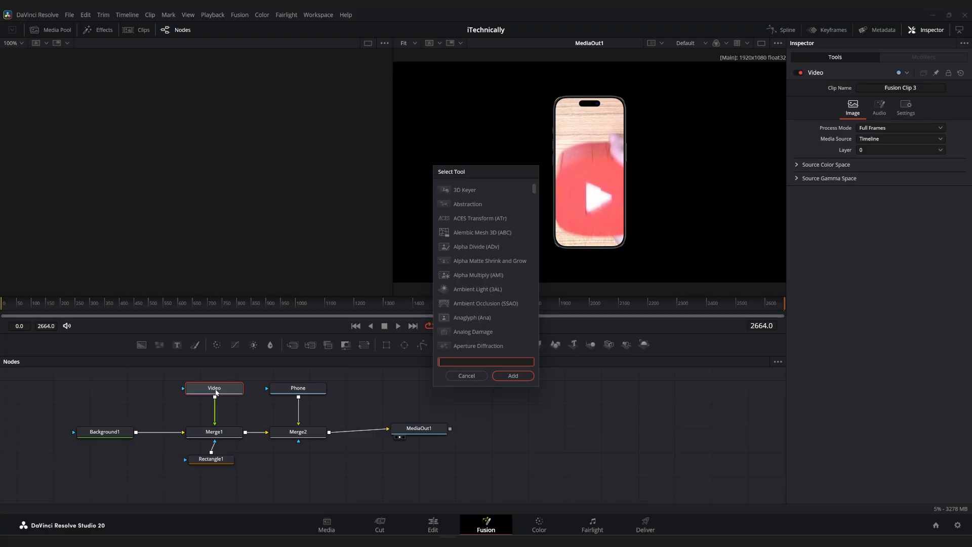
{"action": "type", "text": "tra"}
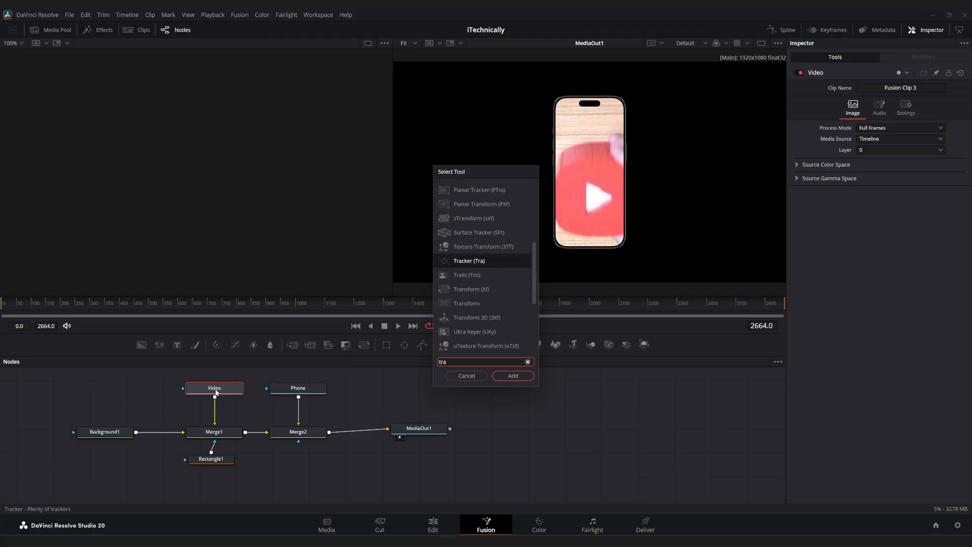
{"action": "left_click", "coordinate": [478, 290]}
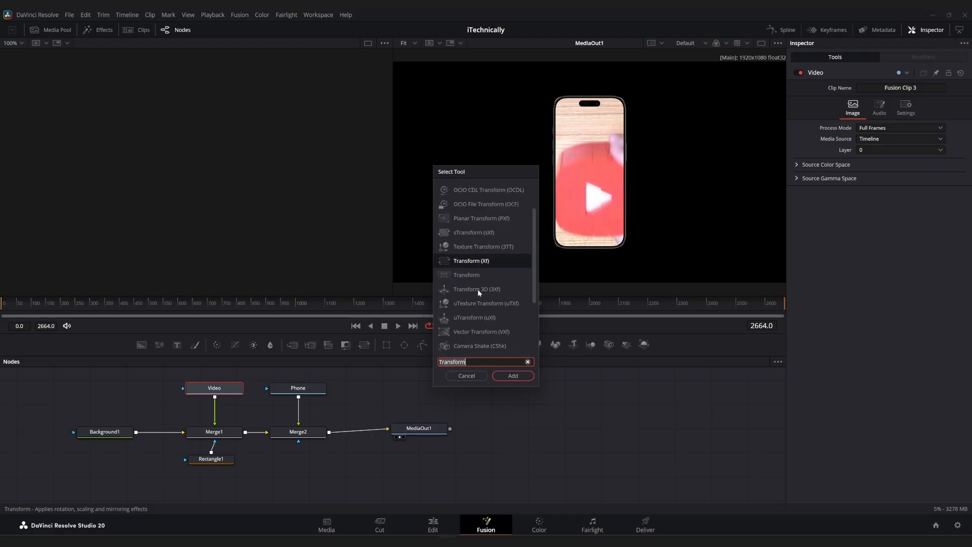
{"action": "left_click", "coordinate": [513, 376]}
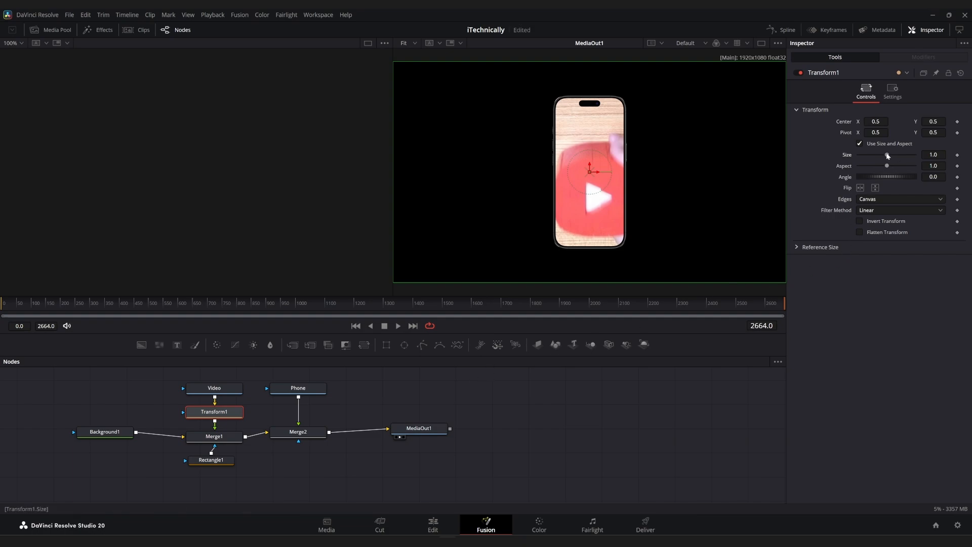
Step: Fit the video to the phone screen by setting Transform1's size to 0.68 and pivot X to 0.435
{"action": "left_click_drag", "start_coordinate": [887, 156], "coordinate": [880, 155]}
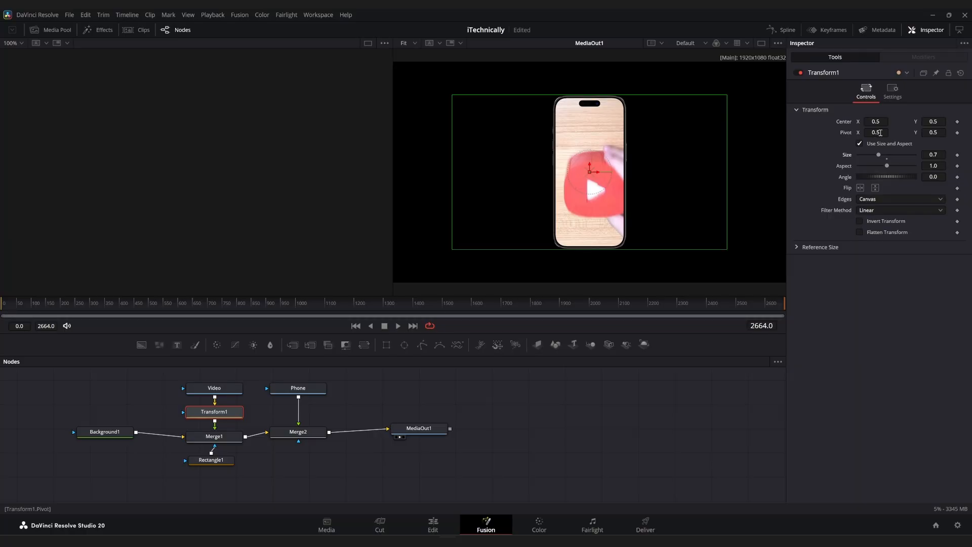
{"action": "left_click_drag", "start_coordinate": [880, 133], "coordinate": [858, 133]}
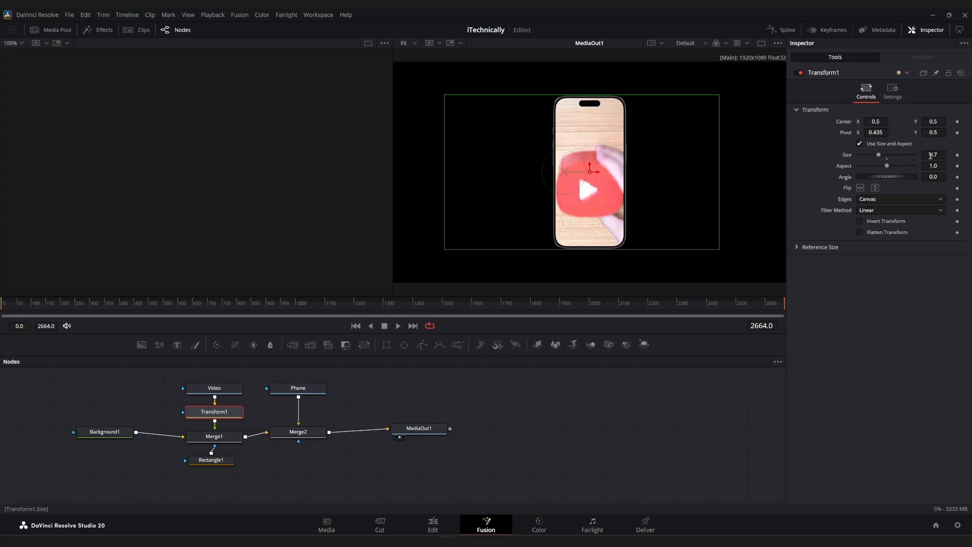
{"action": "left_click_drag", "start_coordinate": [929, 156], "coordinate": [919, 156]}
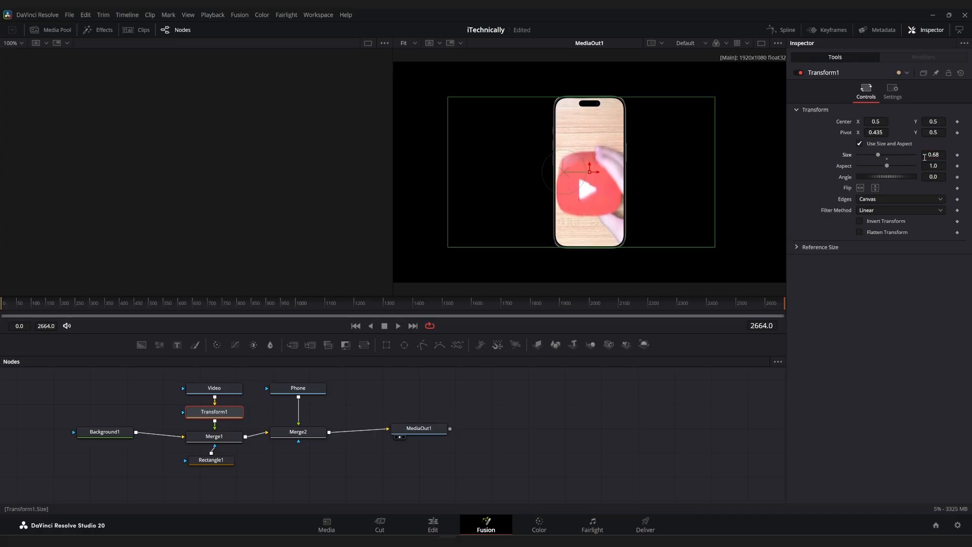
Step: Try separate X and Y sizing on Transform1, restore Use Size and Aspect, and undo a trial aspect of 0.814
{"action": "left_click", "coordinate": [860, 144]}
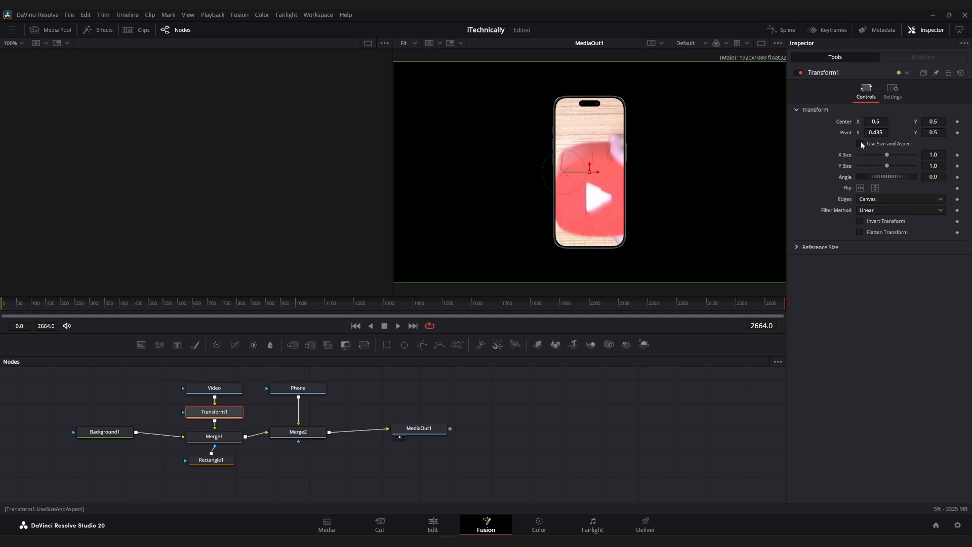
{"action": "left_click", "coordinate": [860, 144]}
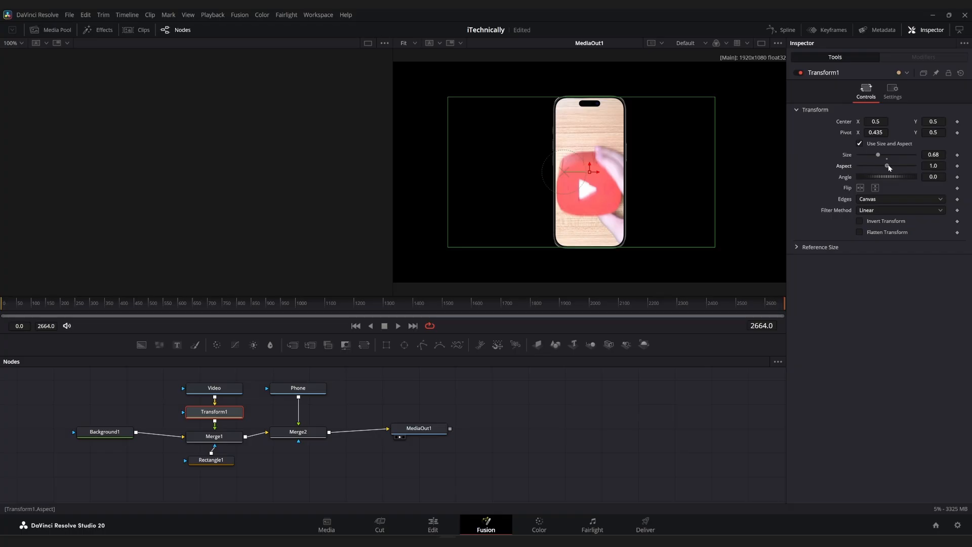
{"action": "left_click_drag", "start_coordinate": [887, 166], "coordinate": [882, 165]}
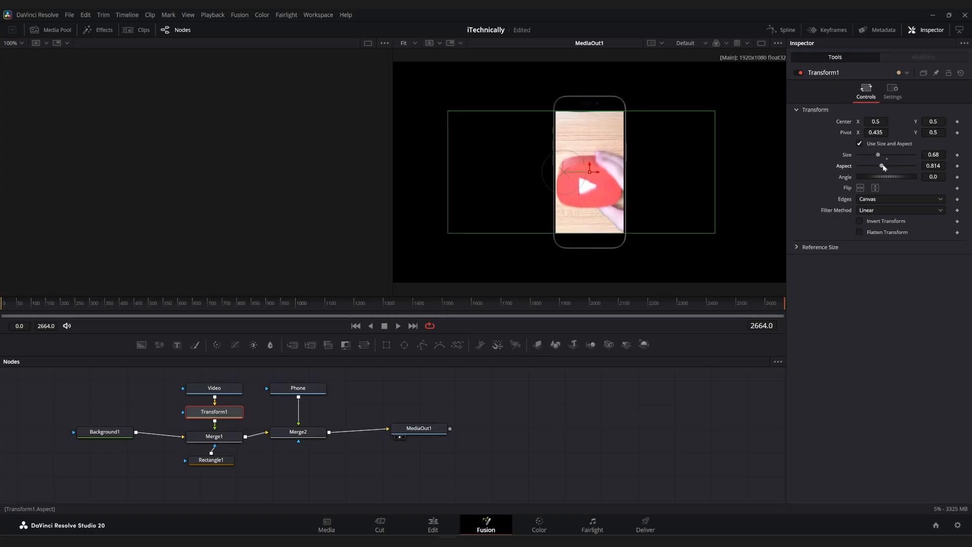
{"action": "key", "text": "ctrl+z"}
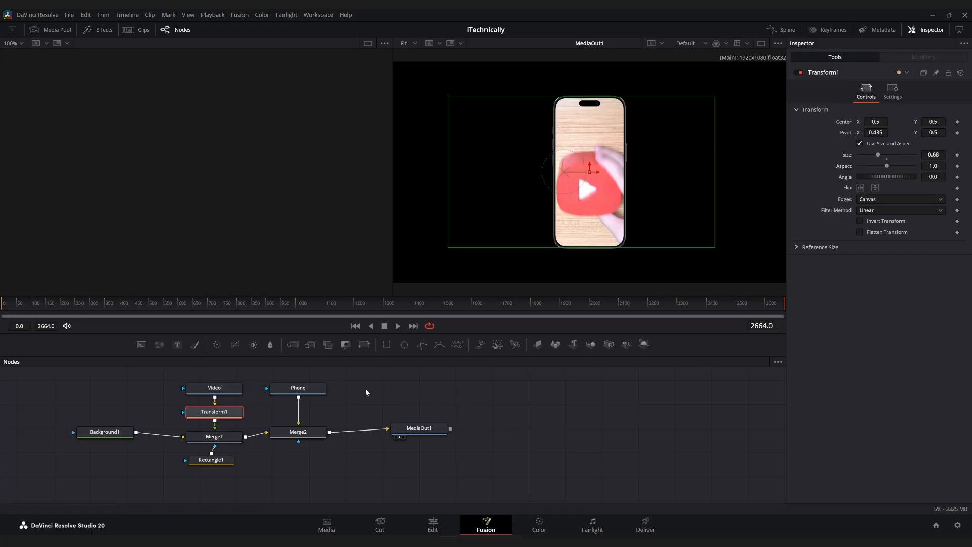
Step: Make the Background1 node fully transparent by setting its alpha to 0.0
{"action": "left_click", "coordinate": [106, 433]}
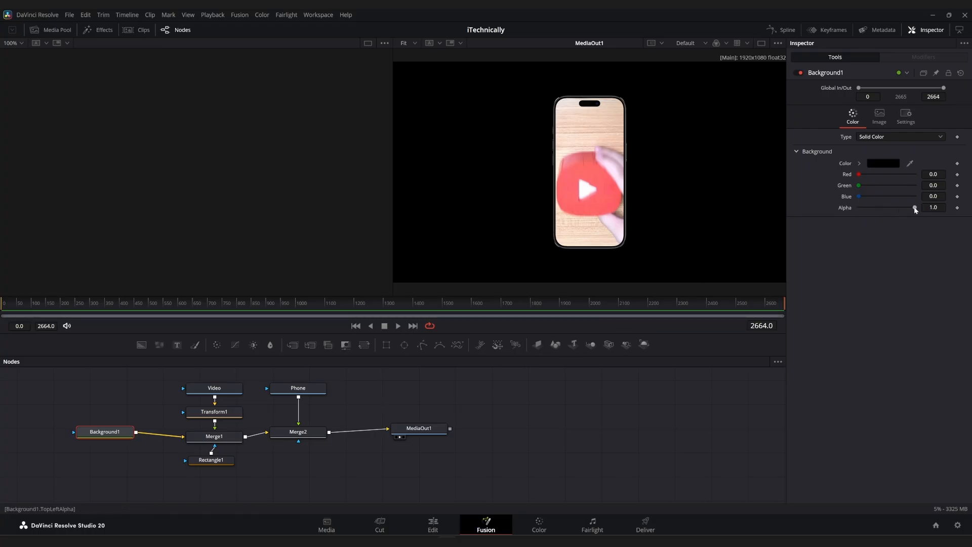
{"action": "left_click_drag", "start_coordinate": [915, 208], "coordinate": [779, 219]}
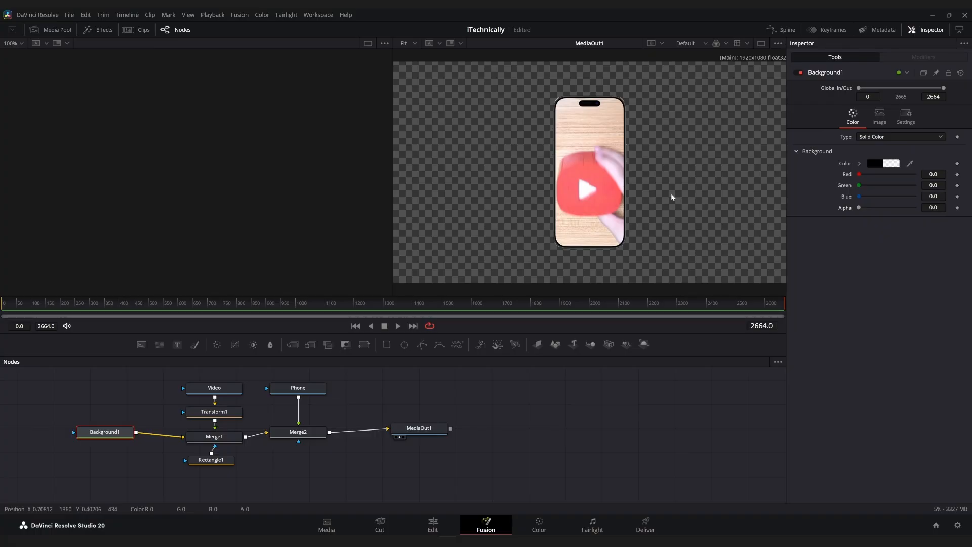
{"action": "left_click", "coordinate": [415, 43]}
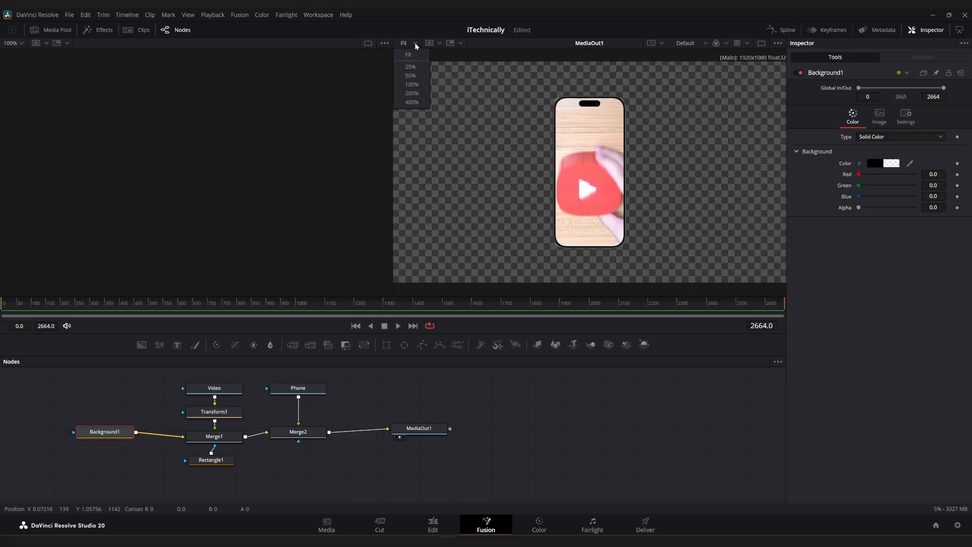
{"action": "left_click", "coordinate": [411, 75]}
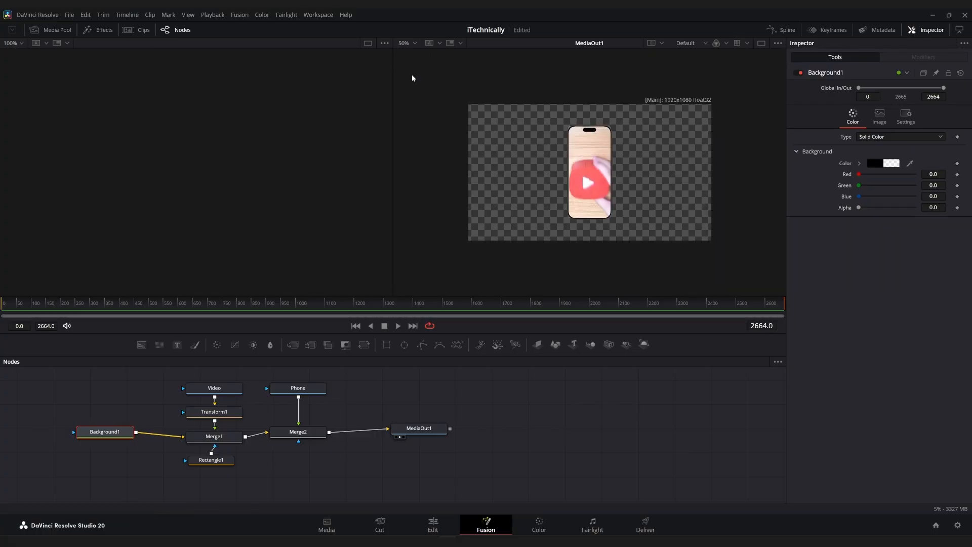
{"action": "left_click", "coordinate": [415, 44]}
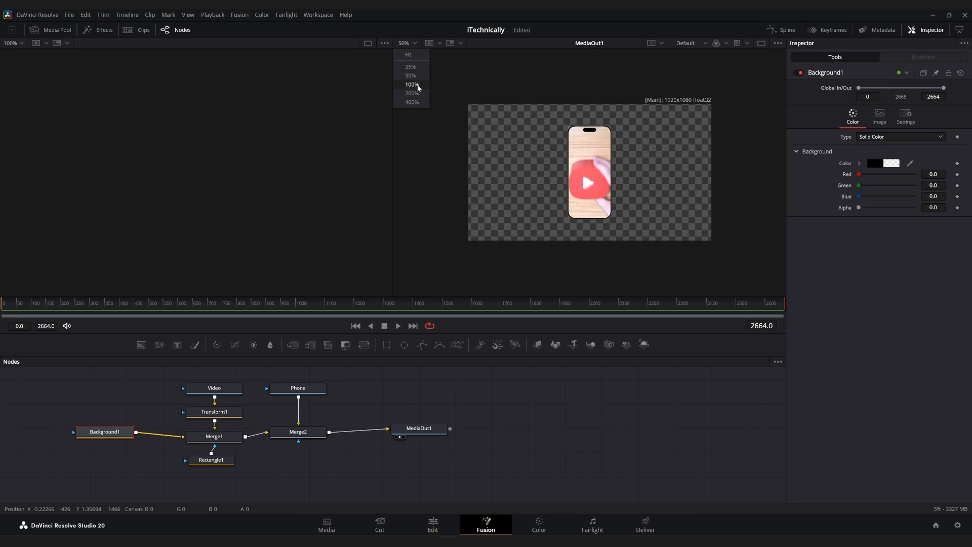
{"action": "left_click", "coordinate": [418, 88]}
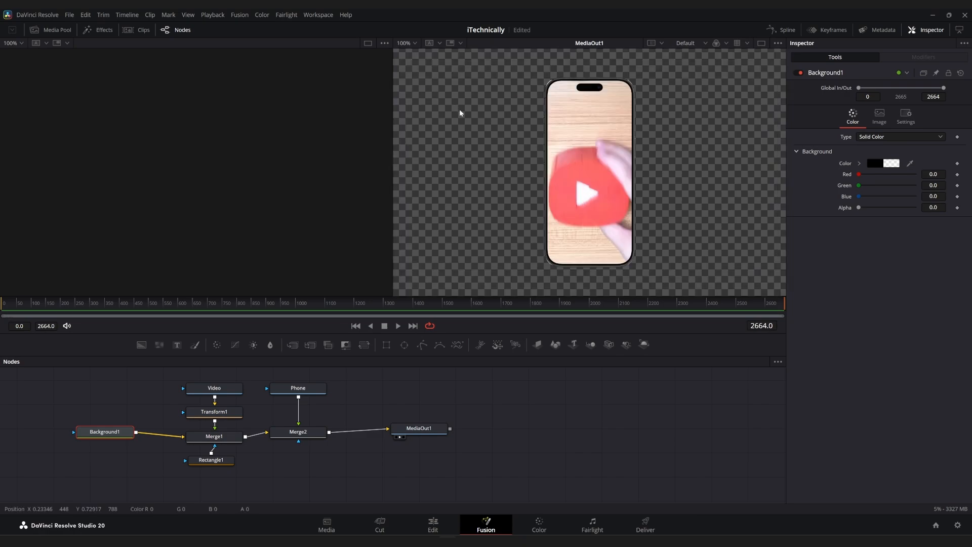
{"action": "scroll", "coordinate": [460, 113], "scroll_direction": "up", "scroll_amount": 1}
{"action": "scroll", "coordinate": [460, 111], "scroll_direction": "down", "scroll_amount": 1}
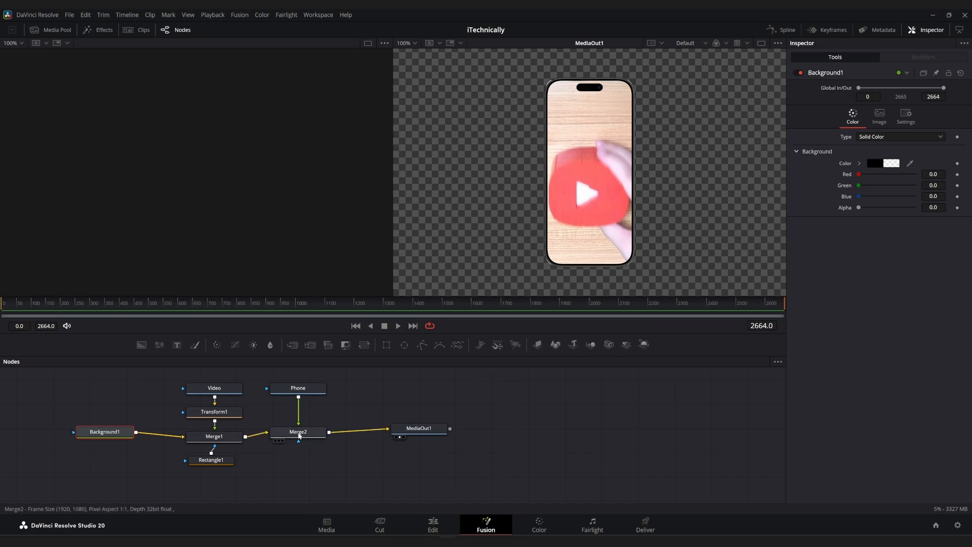
Step: Insert a Drop Shadow node between Merge2 and MediaOut1
{"action": "left_click", "coordinate": [299, 435]}
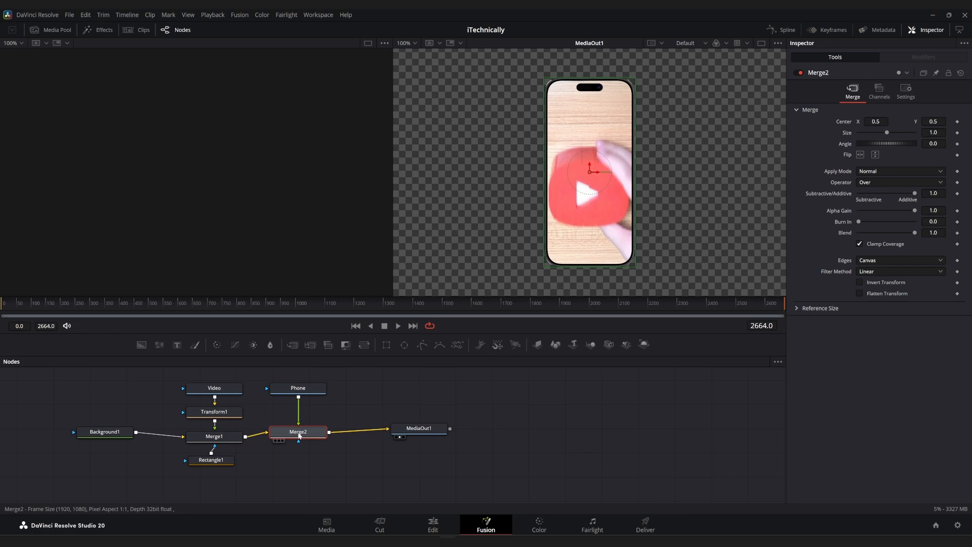
{"action": "key", "text": "shift+space"}
{"action": "type", "text": "Transform"}
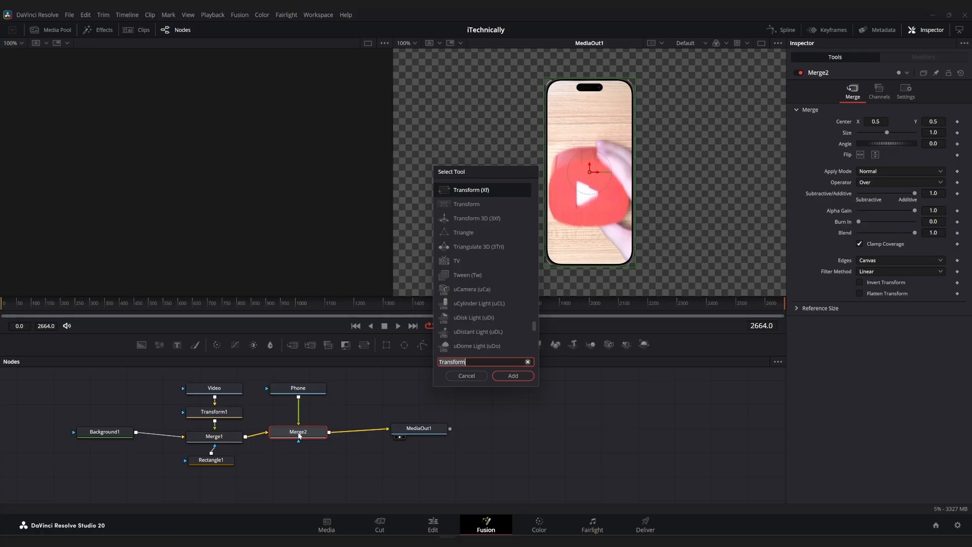
{"action": "type", "text": "drop"}
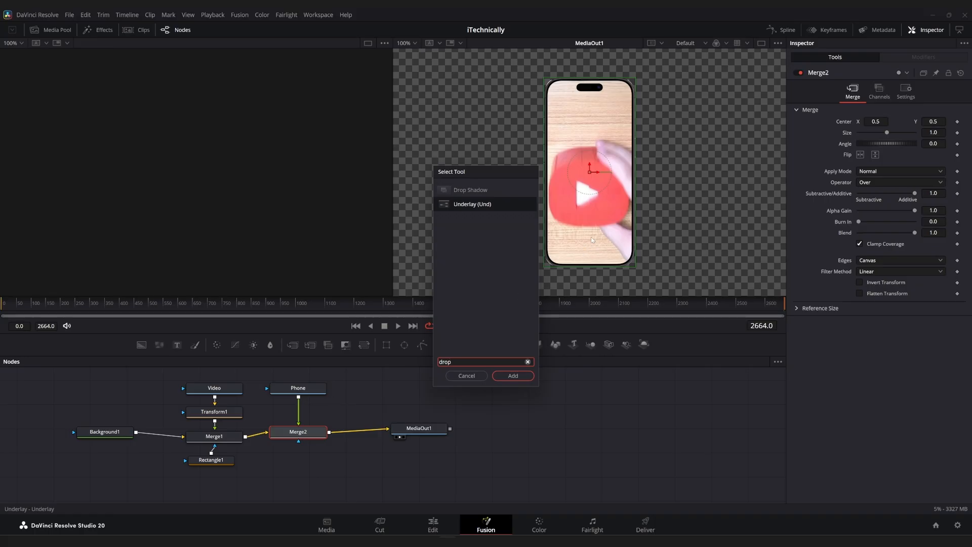
{"action": "left_click", "coordinate": [461, 191]}
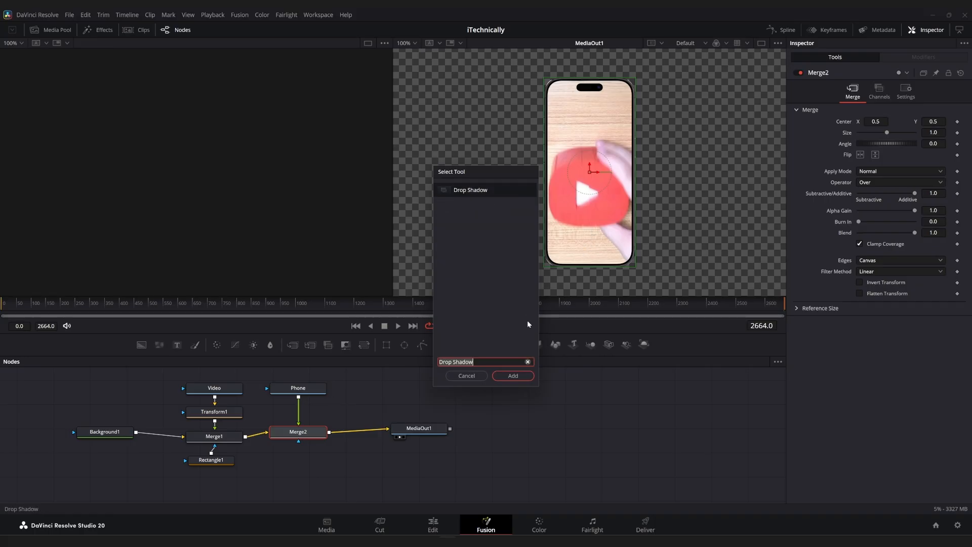
{"action": "left_click", "coordinate": [513, 376]}
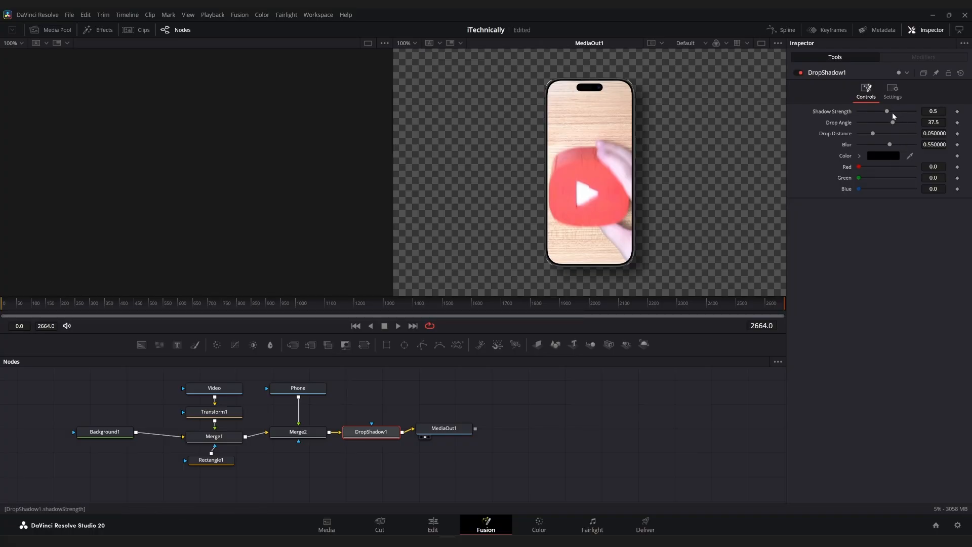
Step: Adjust DropShadow1 to shadow strength 0.706, drop angle 37.5 and blur 0.496
{"action": "left_click_drag", "start_coordinate": [892, 122], "coordinate": [891, 122]}
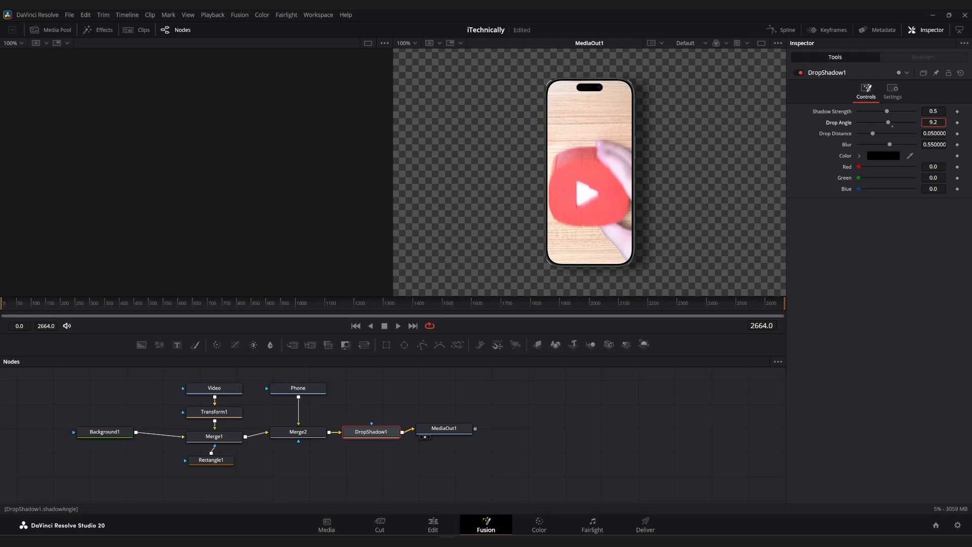
{"action": "left_click_drag", "start_coordinate": [888, 122], "coordinate": [890, 123]}
{"action": "double_click", "coordinate": [933, 111]}
{"action": "type", "text": "0.78"}
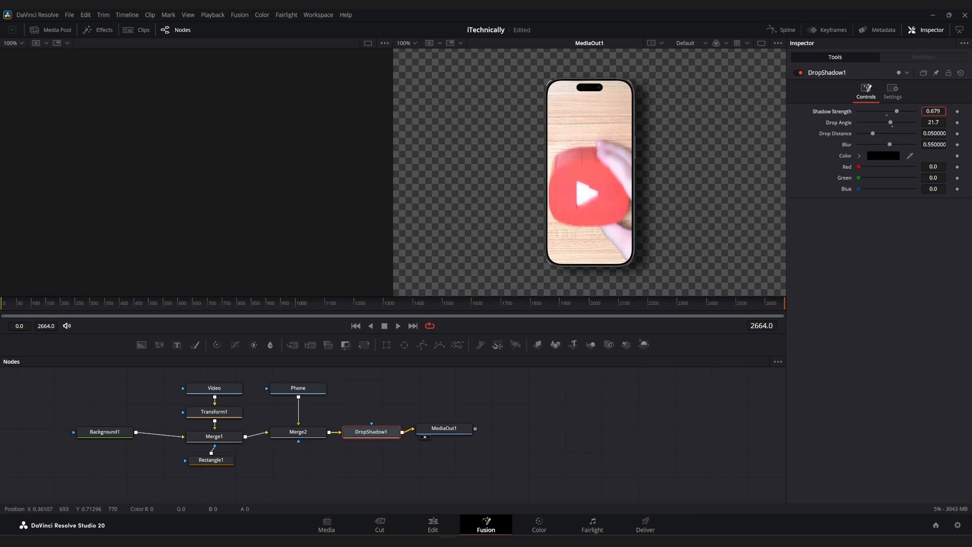
{"action": "key", "text": "Return"}
{"action": "left_click_drag", "start_coordinate": [933, 111], "coordinate": [884, 110]}
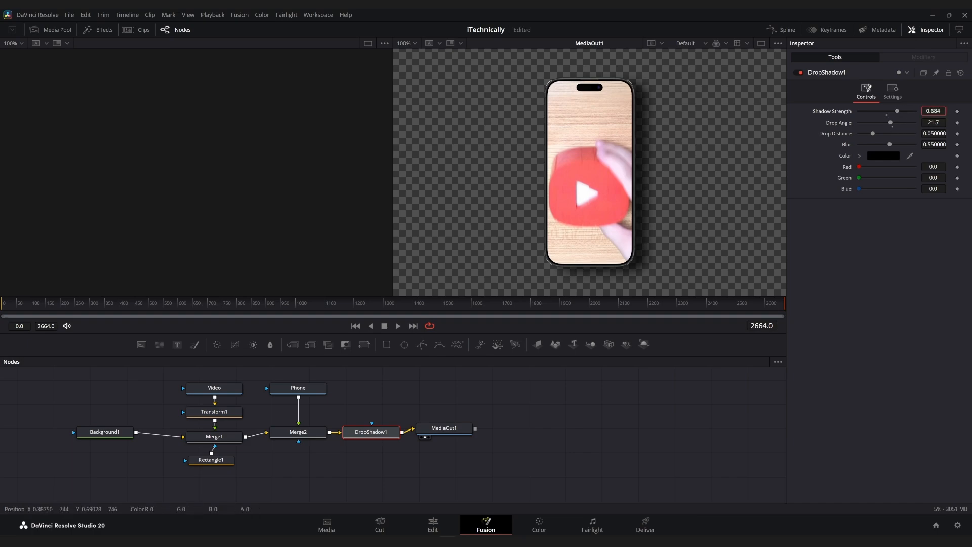
{"action": "left_click", "coordinate": [892, 126]}
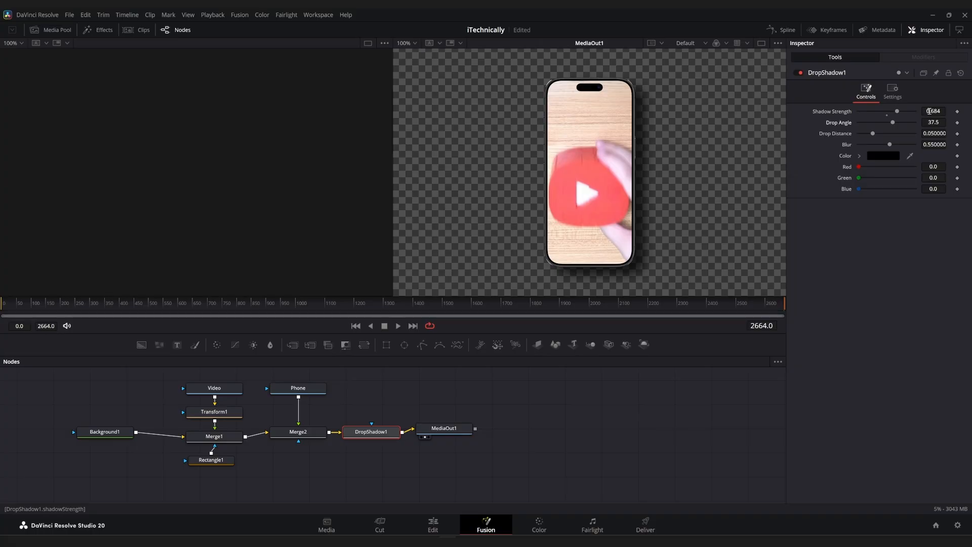
{"action": "left_click_drag", "start_coordinate": [928, 113], "coordinate": [939, 113]}
{"action": "left_click_drag", "start_coordinate": [890, 146], "coordinate": [887, 145]}
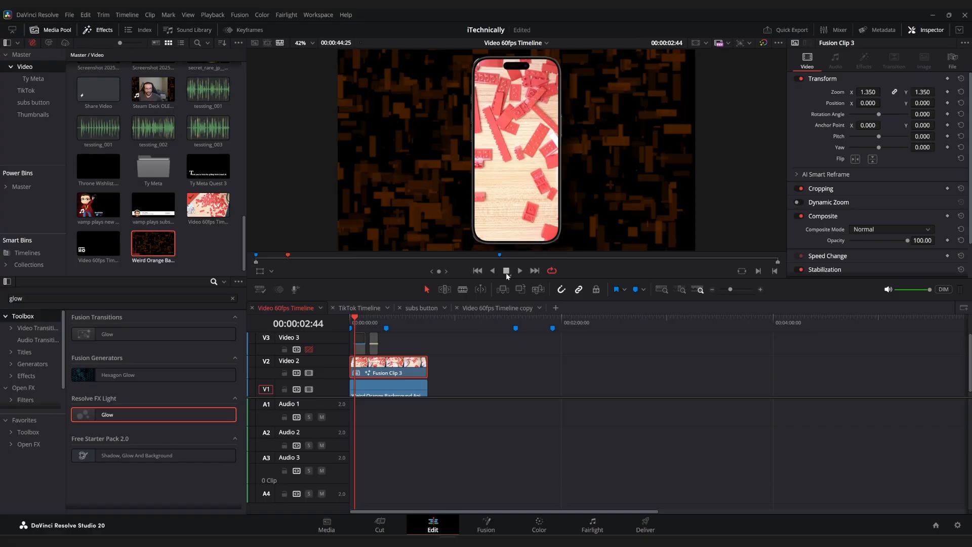
Step: Return to the Fusion composition and set a pivot keyframe on Transform1 at frame 2660
{"action": "left_click", "coordinate": [488, 524]}
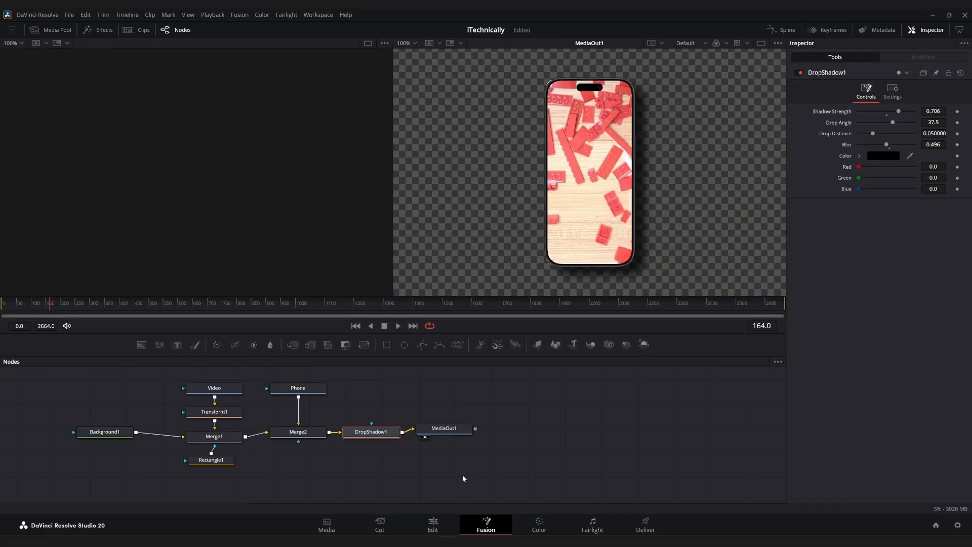
{"action": "left_click", "coordinate": [219, 390]}
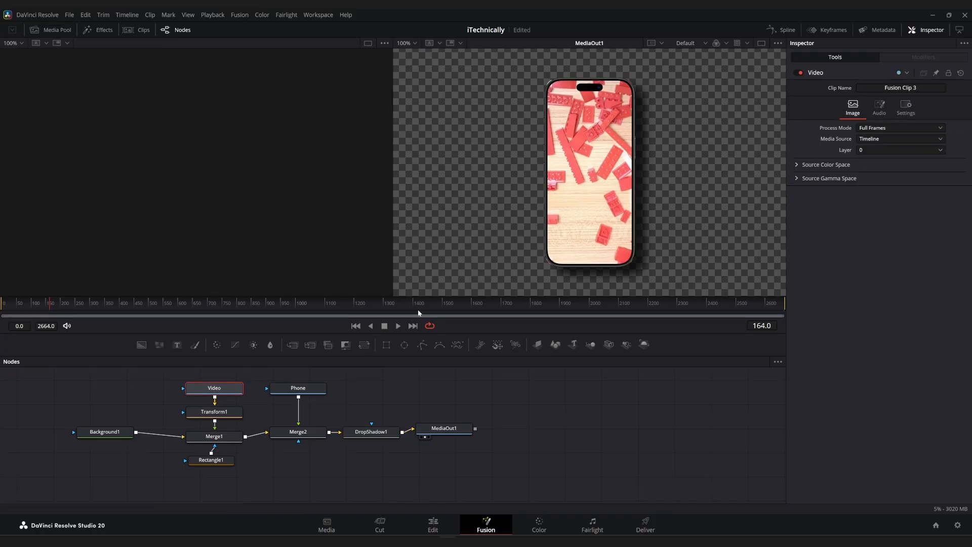
{"action": "left_click", "coordinate": [202, 414]}
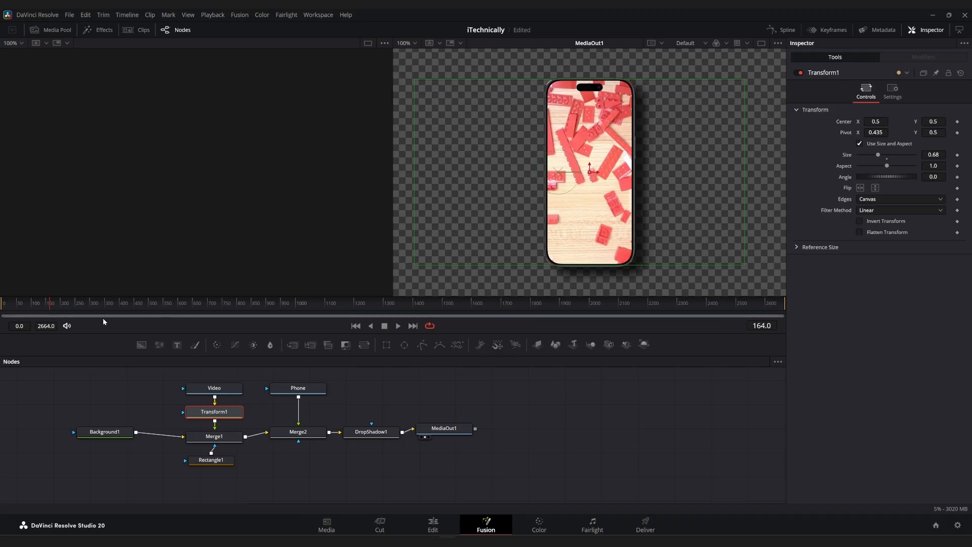
{"action": "left_click", "coordinate": [11, 304]}
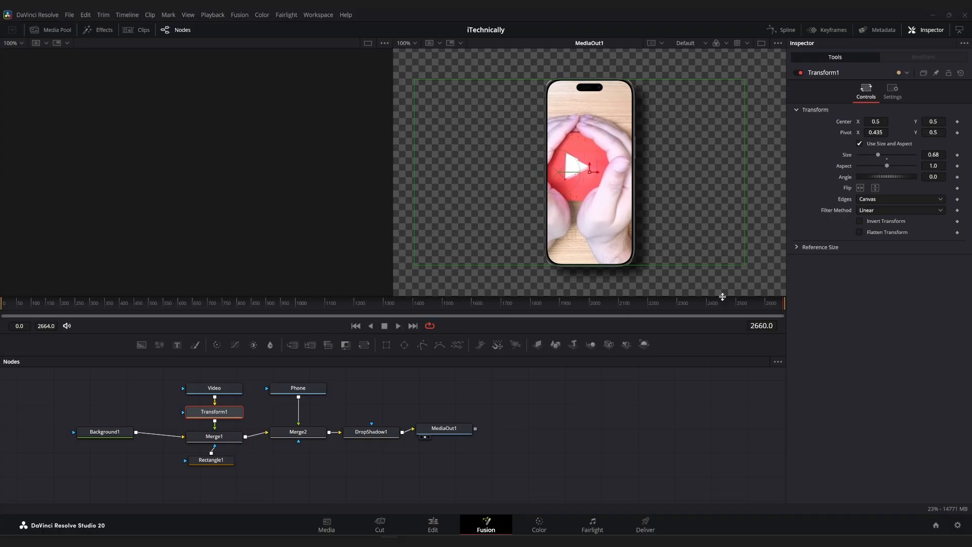
{"action": "left_click", "coordinate": [958, 134]}
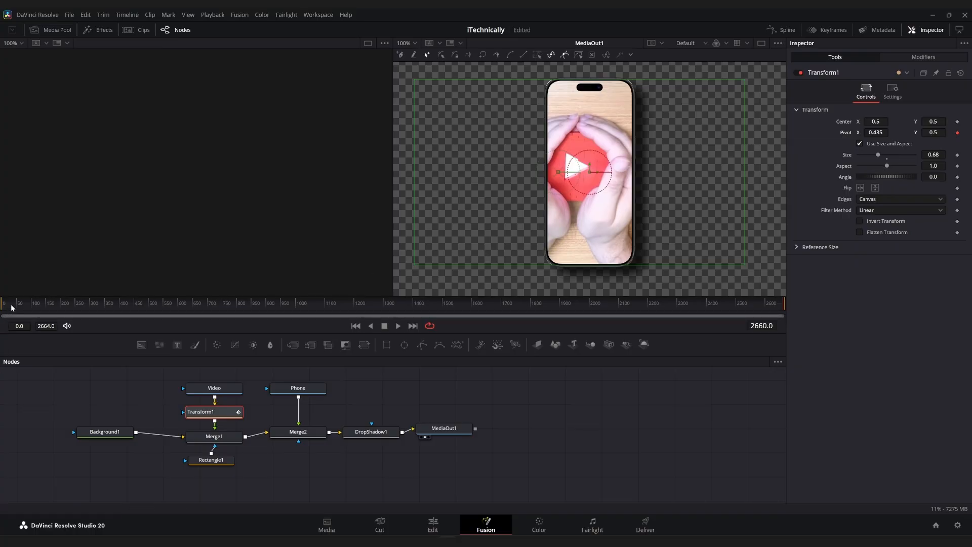
Step: Set Transform1's pivot X to about 0.78 at frame 0 and preview the animated framing
{"action": "left_click_drag", "start_coordinate": [11, 306], "coordinate": [2, 307]}
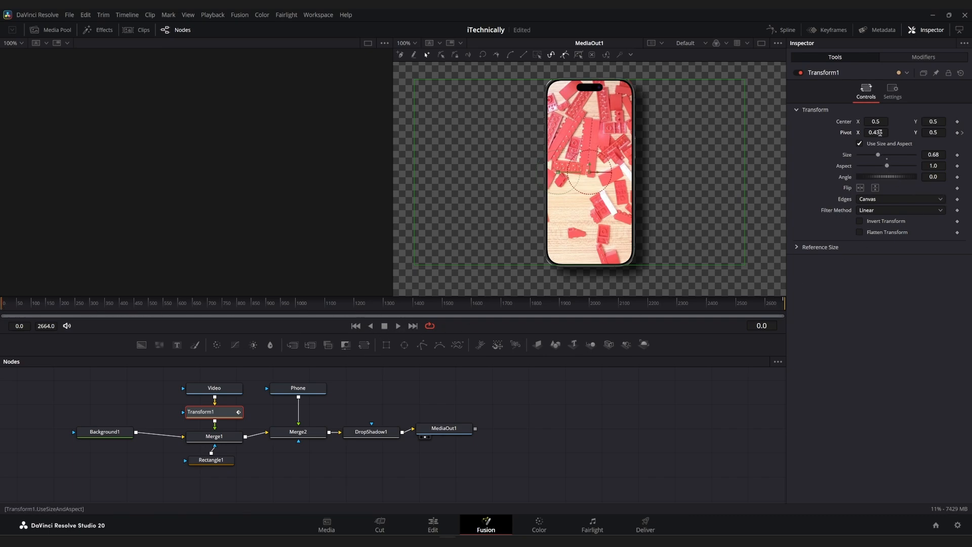
{"action": "left_click_drag", "start_coordinate": [880, 132], "coordinate": [950, 132]}
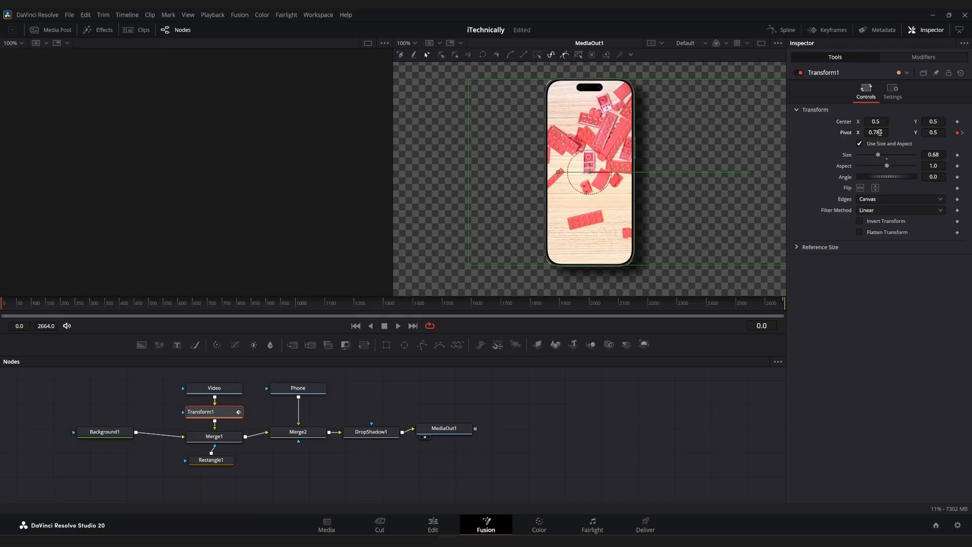
{"action": "left_click", "coordinate": [396, 329]}
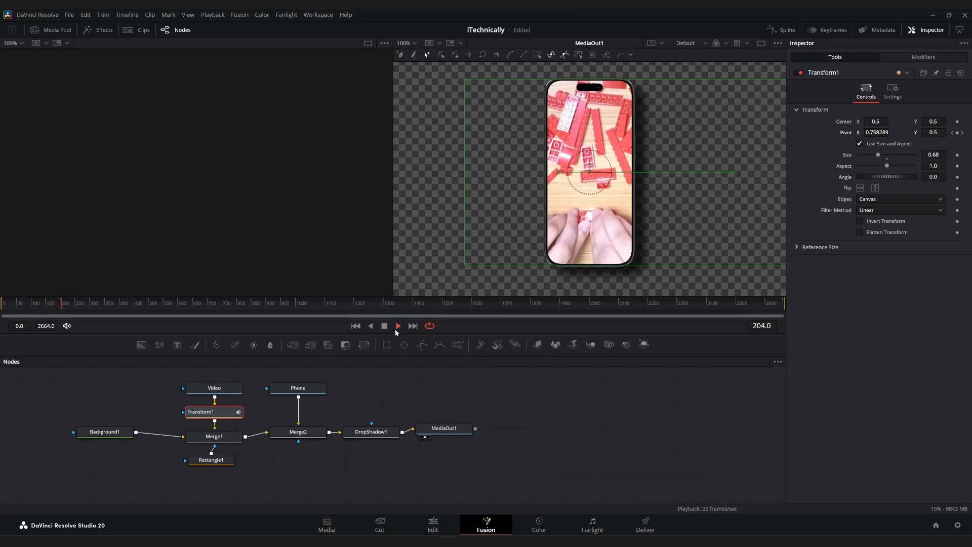
{"action": "left_click", "coordinate": [396, 328]}
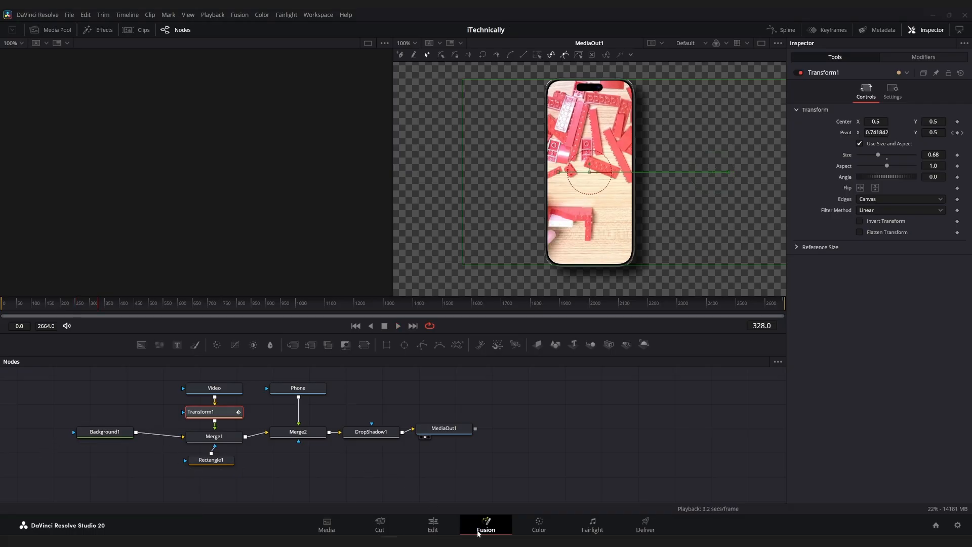
Step: Return to the Edit timeline, play back the phone composition over the orange background, and check its end
{"action": "left_click", "coordinate": [436, 527]}
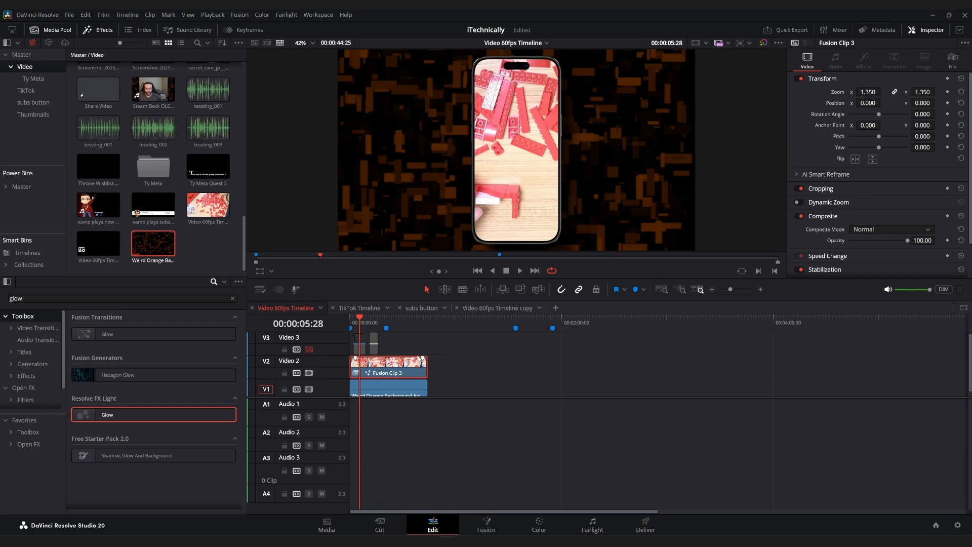
{"action": "left_click_drag", "start_coordinate": [427, 364], "coordinate": [454, 362]}
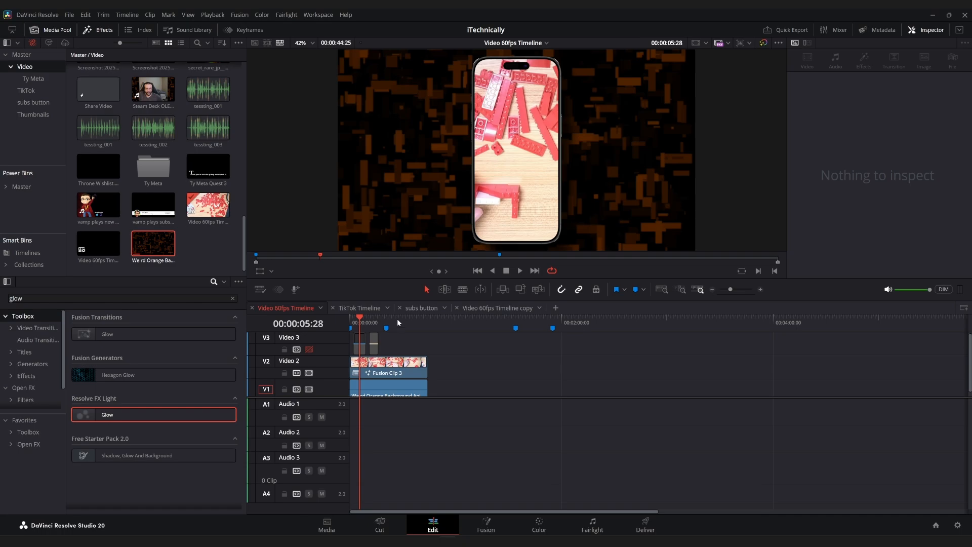
{"action": "key", "text": "space"}
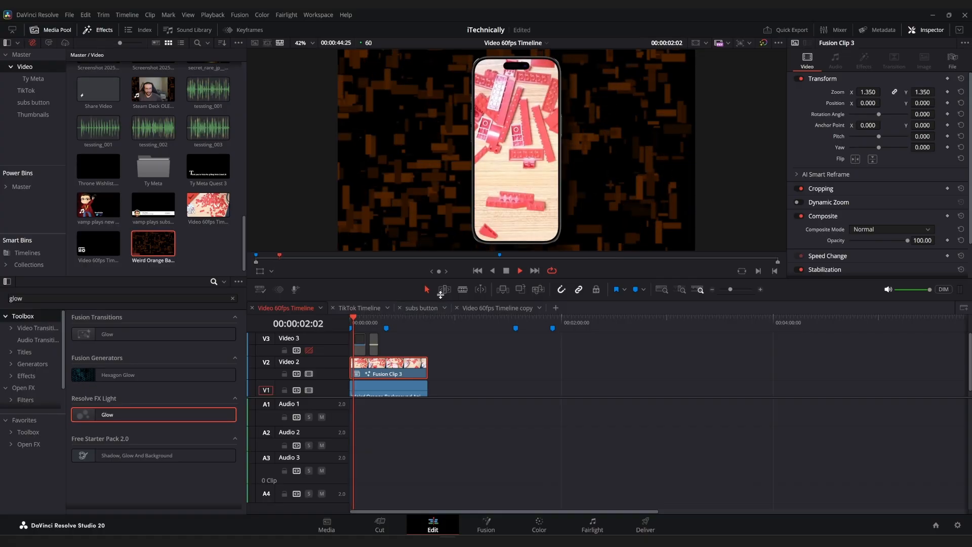
{"action": "left_click", "coordinate": [552, 272]}
{"action": "left_click", "coordinate": [760, 259]}
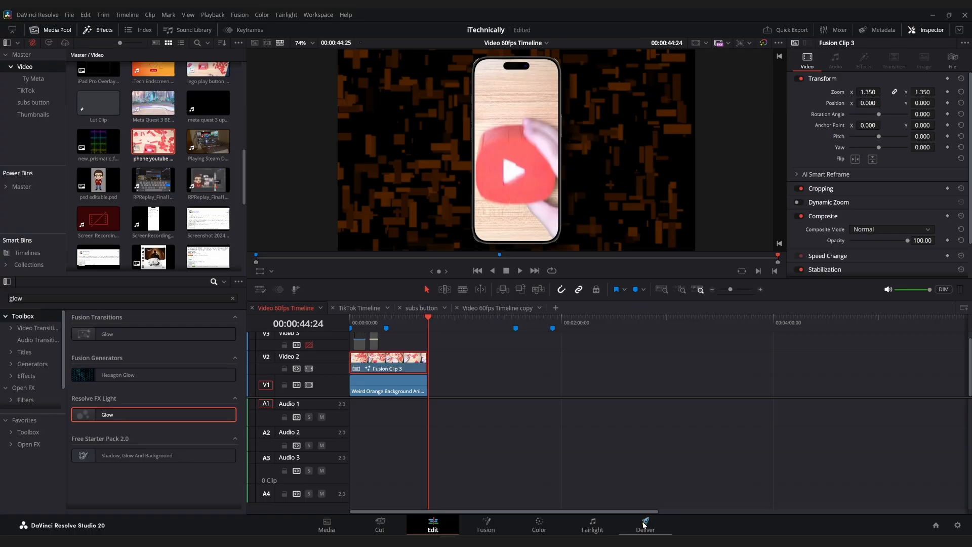
Step: Switch to the TikTok Timeline and delete the phone youtube button clip from Video 3
{"action": "left_click", "coordinate": [357, 308]}
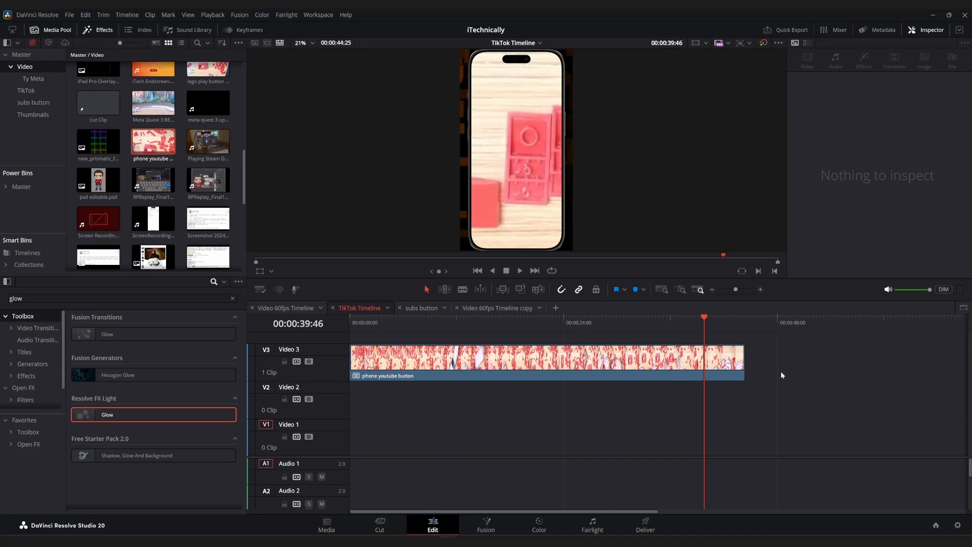
{"action": "left_click", "coordinate": [481, 358]}
{"action": "key", "text": "Delete"}
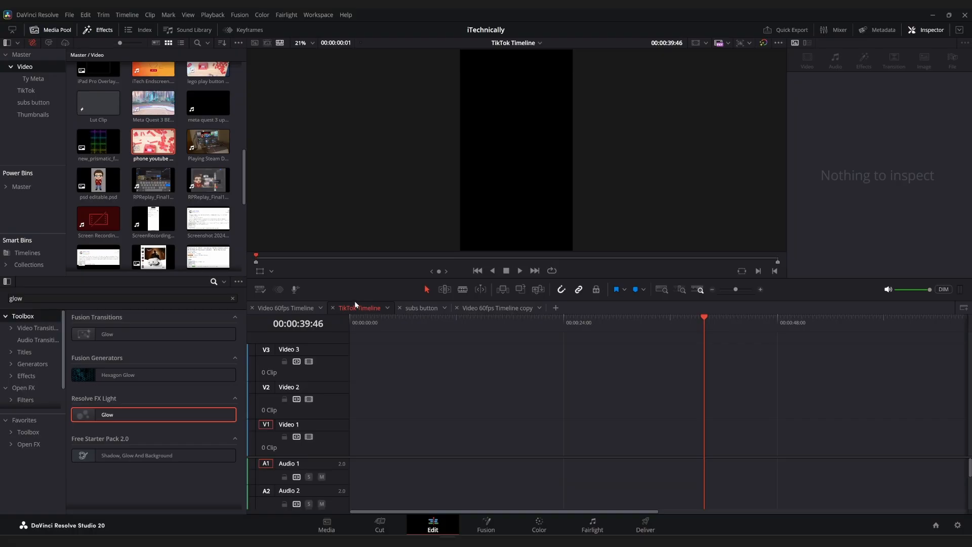
Step: Try configuring a new timeline with project settings disabled and a vertical 1080 x 1920 HD resolution
{"action": "right_click", "coordinate": [238, 116]}
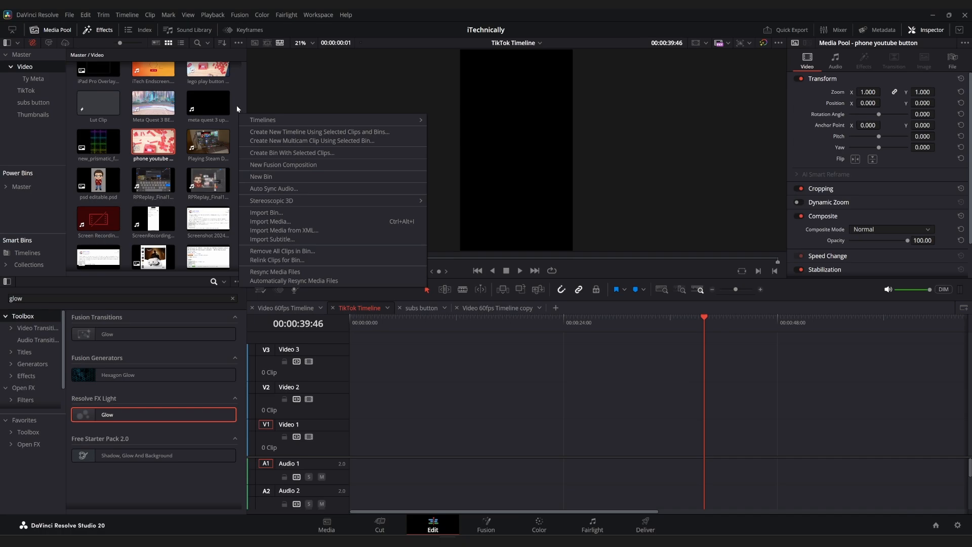
{"action": "mouse_move", "coordinate": [259, 121]}
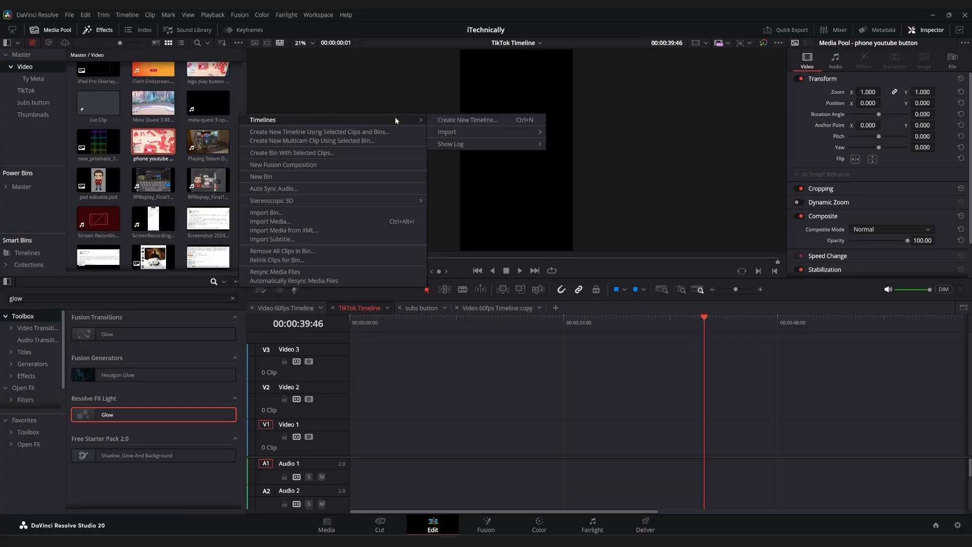
{"action": "left_click", "coordinate": [443, 119]}
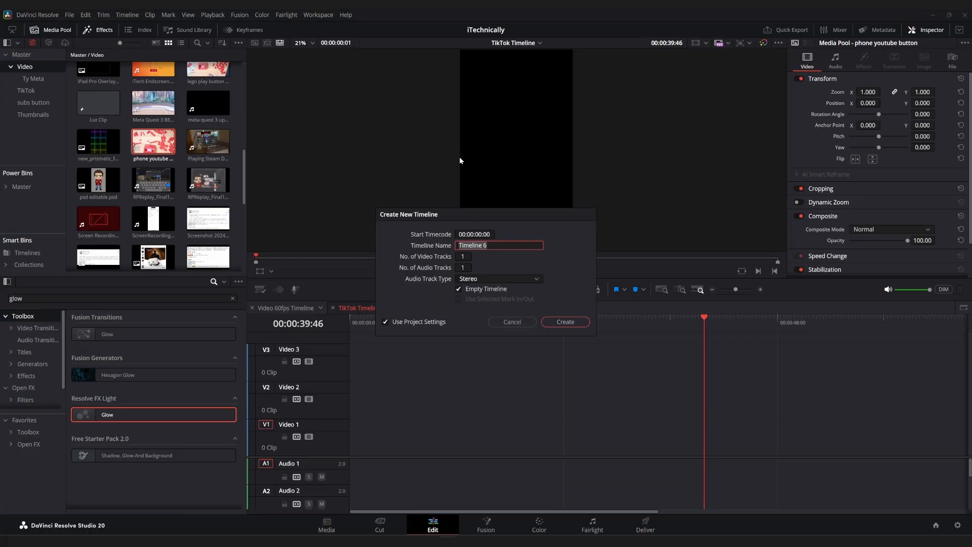
{"action": "left_click", "coordinate": [386, 323]}
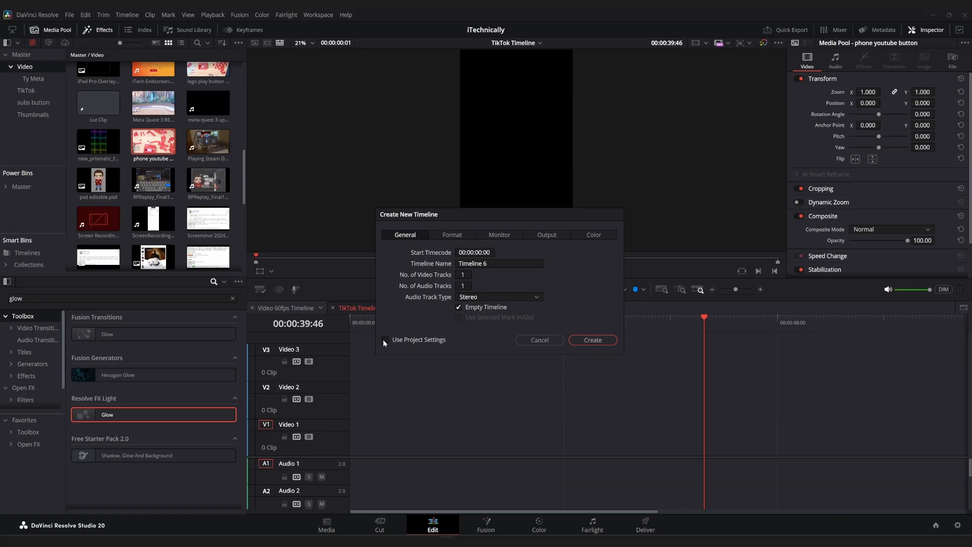
{"action": "left_click", "coordinate": [449, 238]}
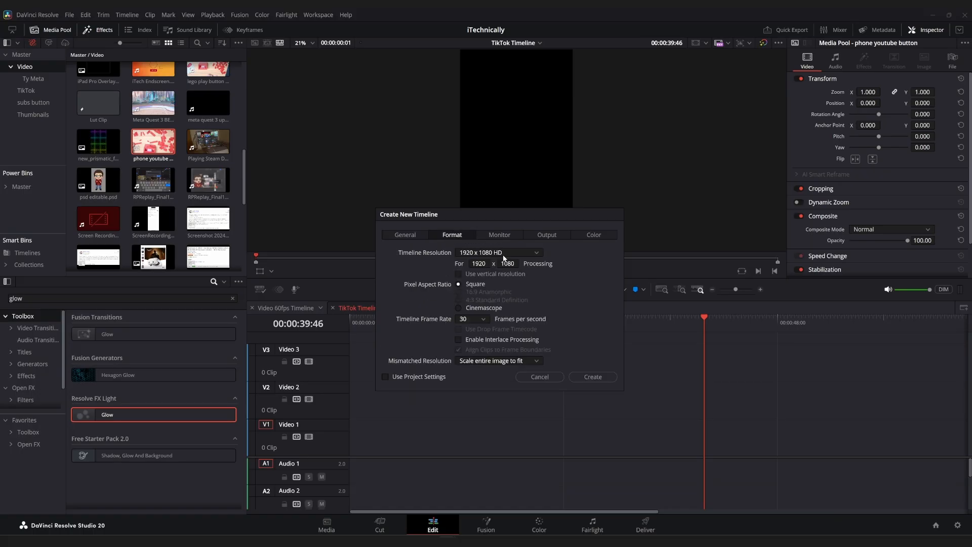
{"action": "left_click", "coordinate": [459, 274]}
{"action": "left_click", "coordinate": [460, 272]}
{"action": "left_click", "coordinate": [460, 274]}
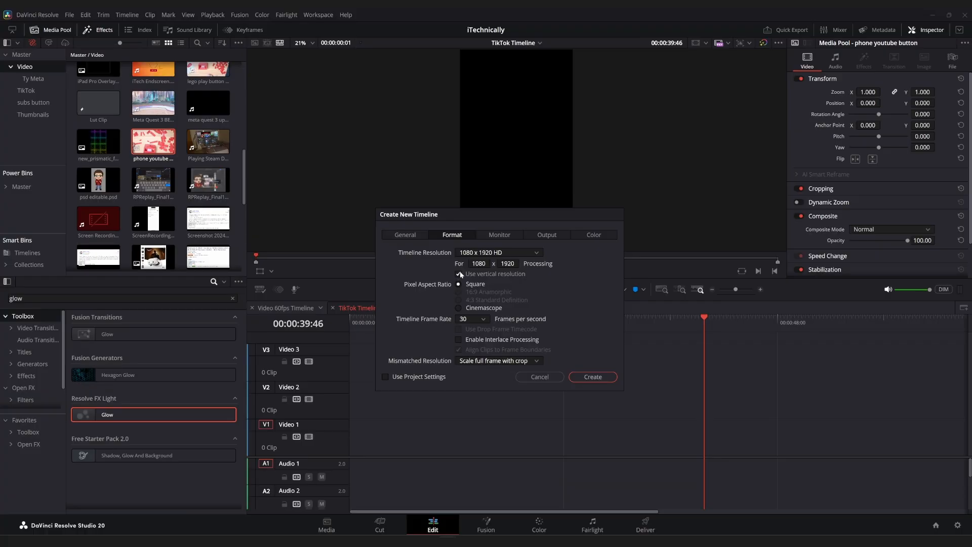
{"action": "left_click", "coordinate": [536, 376]}
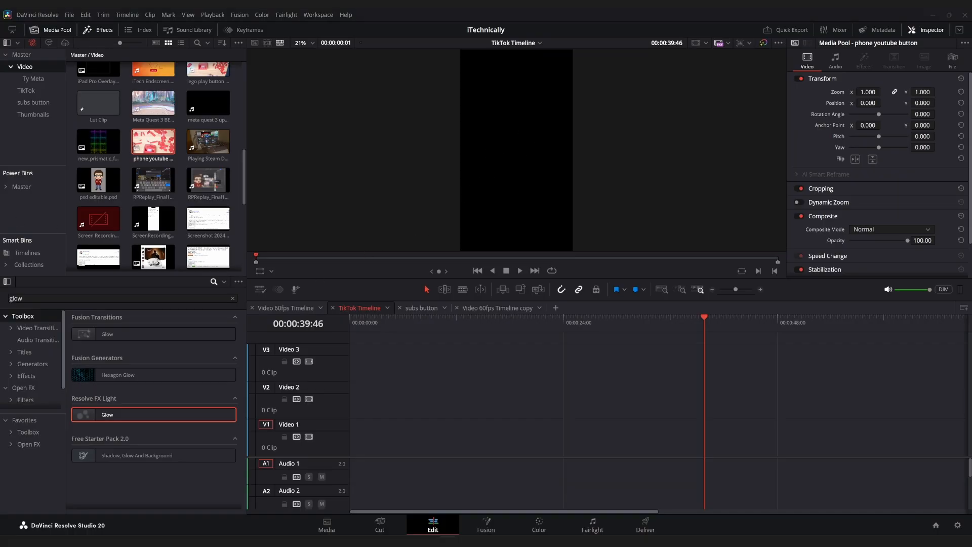
Step: Place phone youtube button.mp4 at the start of Video 1 and remove its audio after unlinking it
{"action": "left_click_drag", "start_coordinate": [153, 143], "coordinate": [349, 433]}
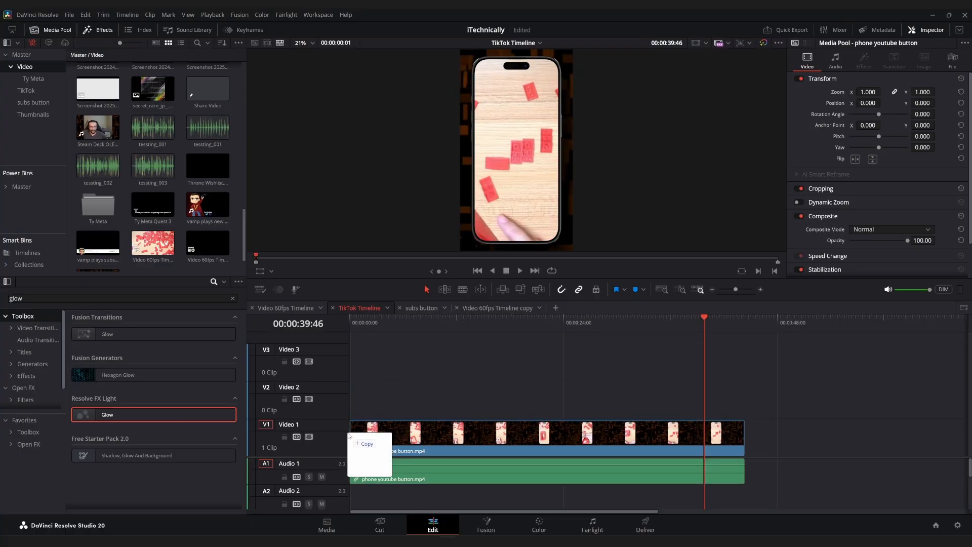
{"action": "left_click", "coordinate": [399, 469]}
{"action": "right_click", "coordinate": [399, 469]}
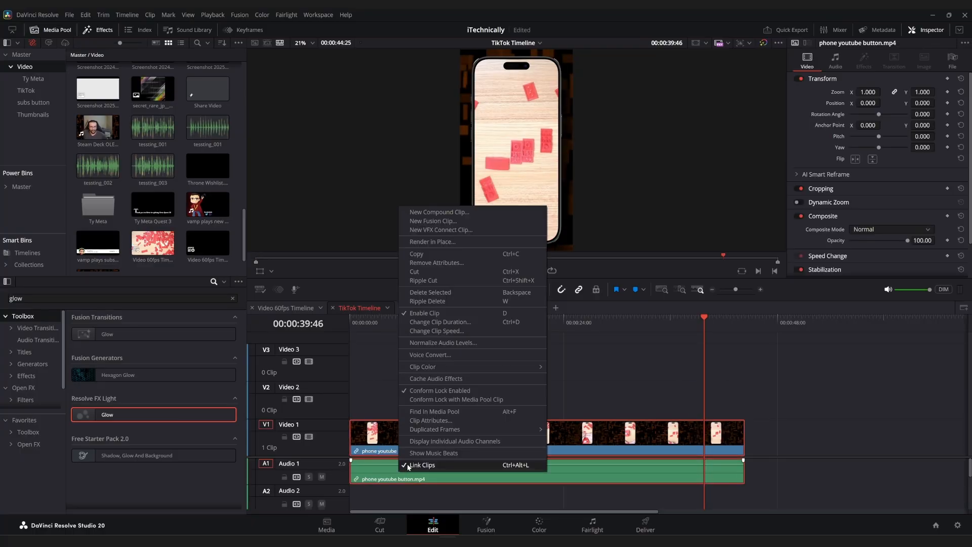
{"action": "left_click", "coordinate": [405, 466]}
{"action": "left_click", "coordinate": [751, 454]}
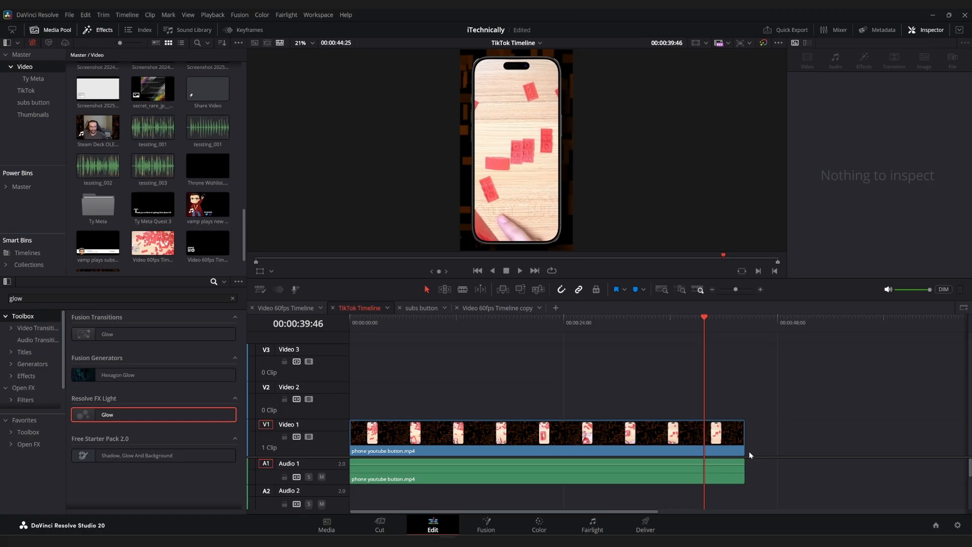
{"action": "left_click", "coordinate": [593, 469]}
{"action": "key", "text": "Delete"}
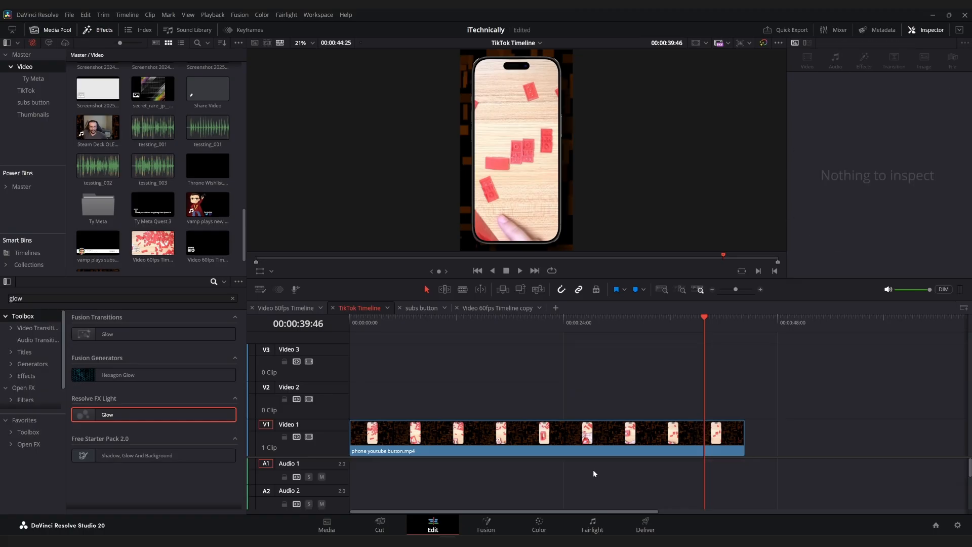
Step: Review the clip through to 00:00:44:25 and set its linked X and Y zoom to 1.030
{"action": "left_click", "coordinate": [351, 321]}
{"action": "left_click_drag", "start_coordinate": [352, 319], "coordinate": [745, 365]}
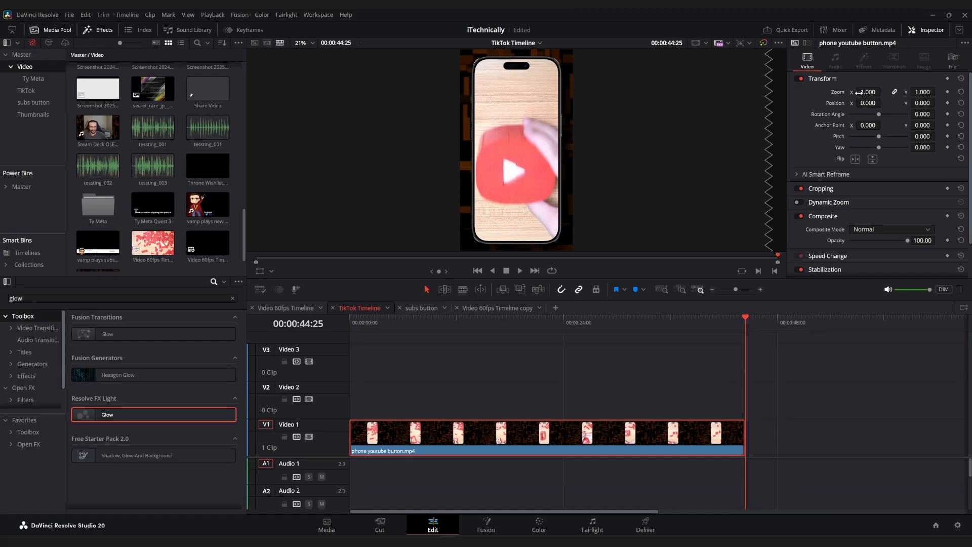
{"action": "left_click_drag", "start_coordinate": [859, 93], "coordinate": [859, 93]}
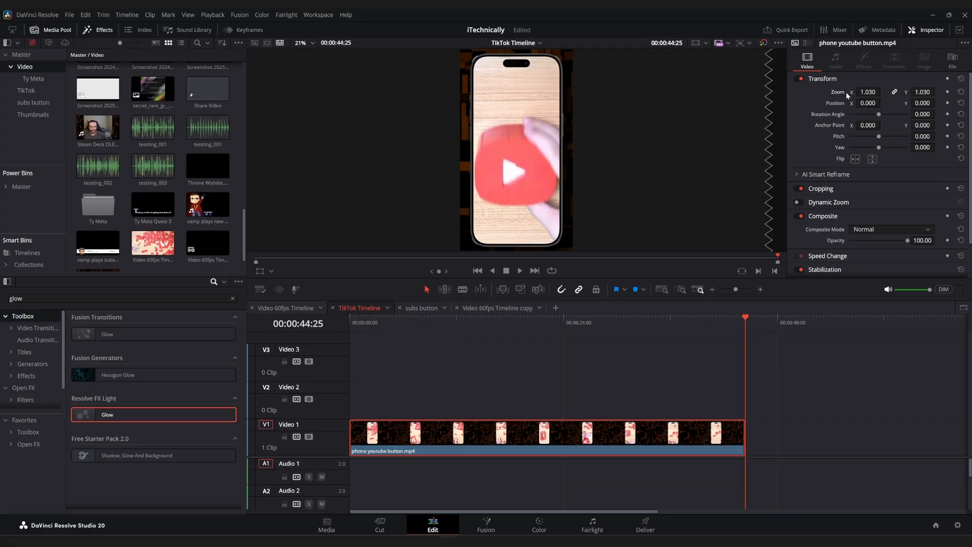
{"action": "double_click", "coordinate": [836, 94]}
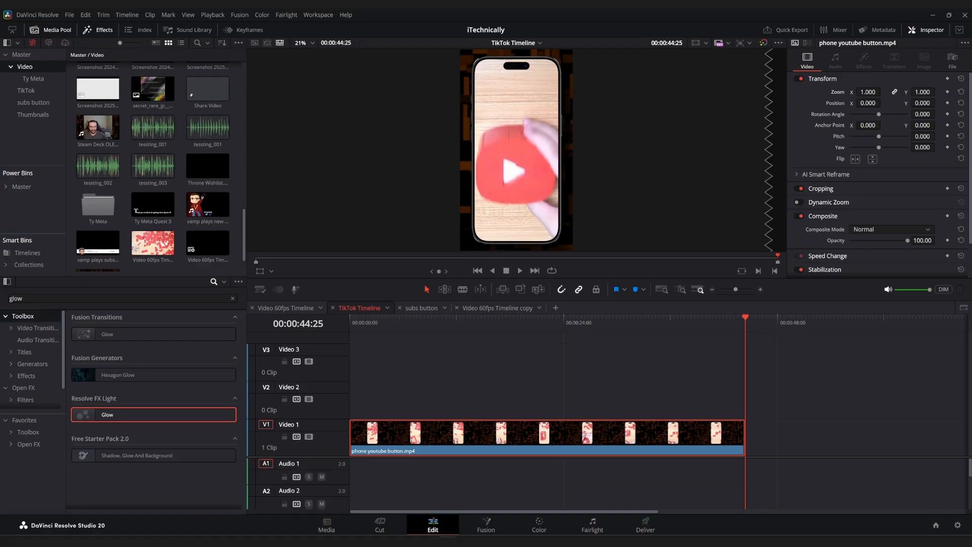
{"action": "left_click_drag", "start_coordinate": [868, 92], "coordinate": [871, 92]}
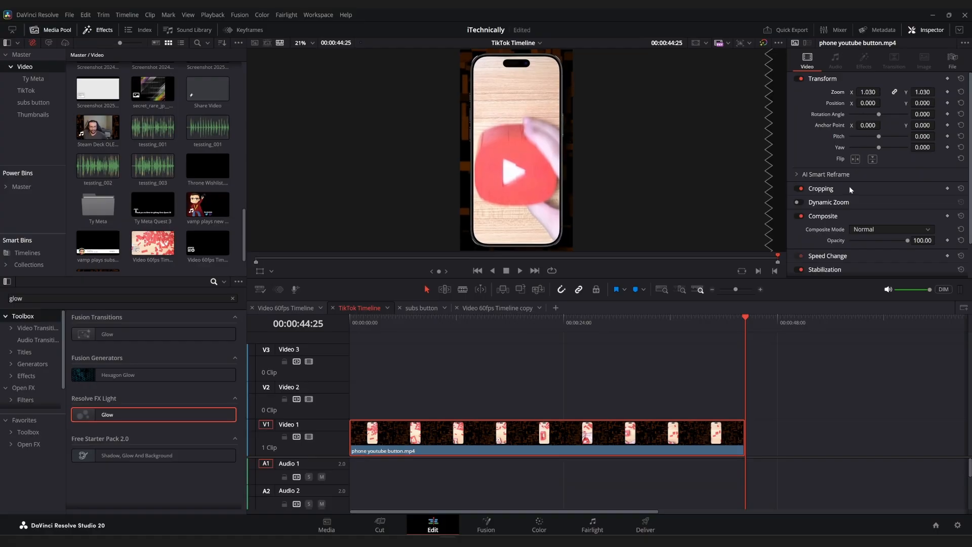
{"action": "scroll", "coordinate": [851, 191], "scroll_direction": "down", "scroll_amount": 2}
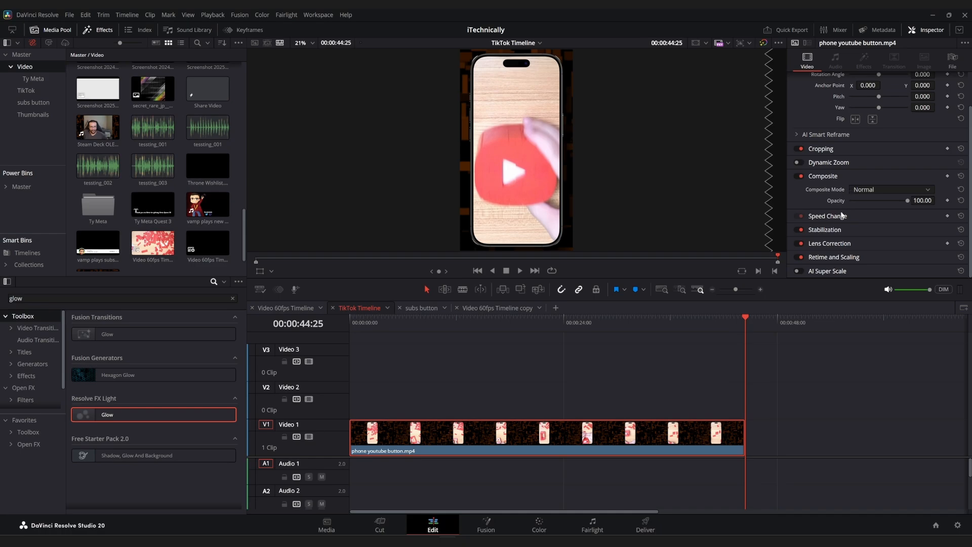
{"action": "scroll", "coordinate": [845, 240], "scroll_direction": "up", "scroll_amount": 2}
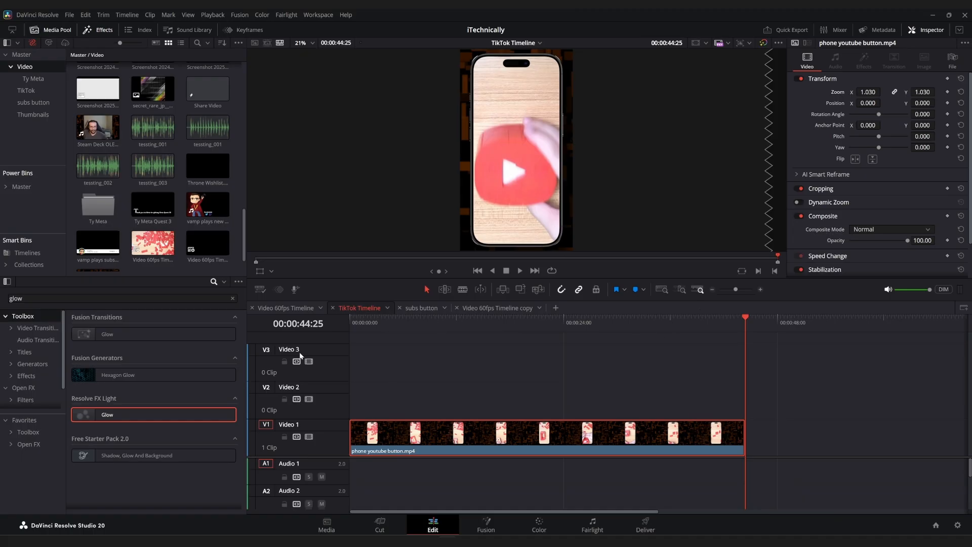
Step: Try the favorite Drop Shadow effect on the phone clip and remove it again
{"action": "left_click", "coordinate": [232, 299]}
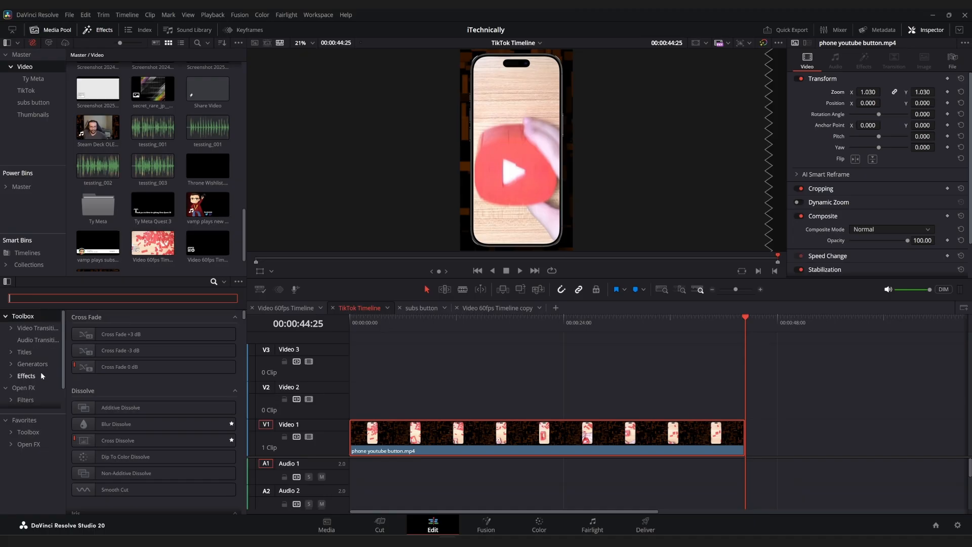
{"action": "left_click", "coordinate": [27, 420]}
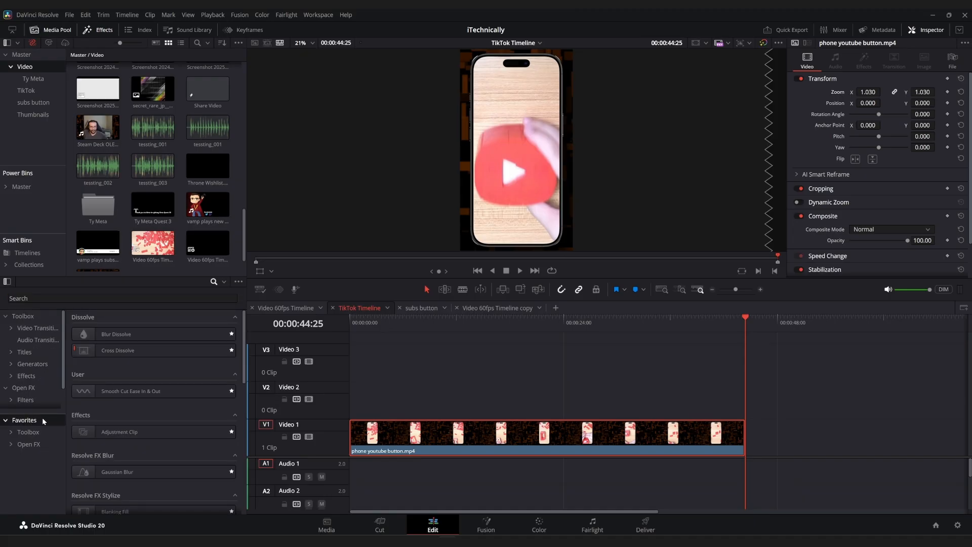
{"action": "scroll", "coordinate": [163, 417], "scroll_direction": "down", "scroll_amount": 3}
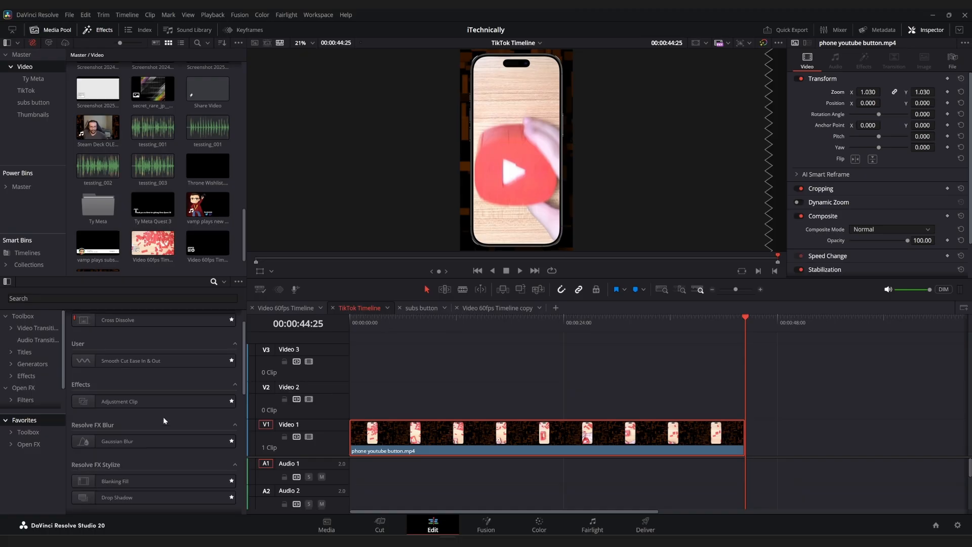
{"action": "scroll", "coordinate": [155, 420], "scroll_direction": "down", "scroll_amount": 1}
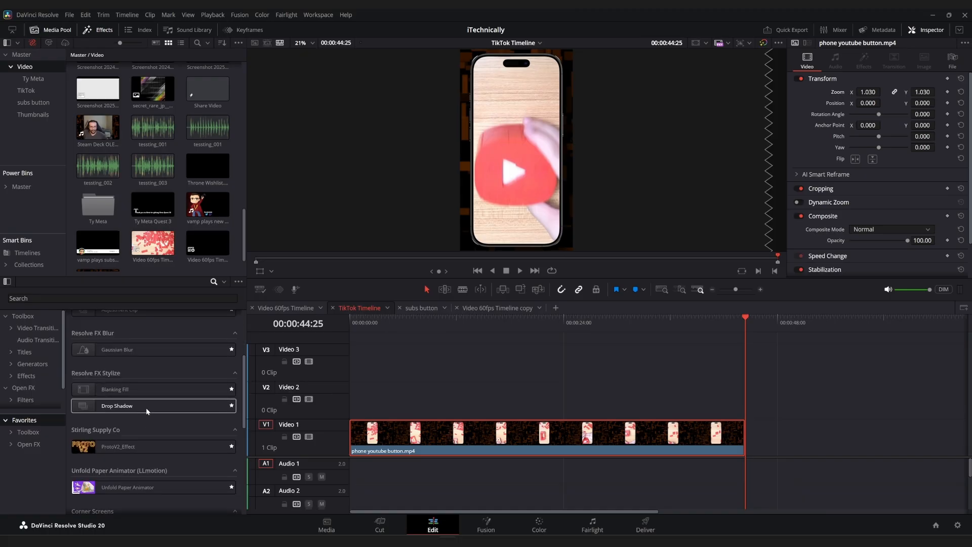
{"action": "double_click", "coordinate": [146, 407]}
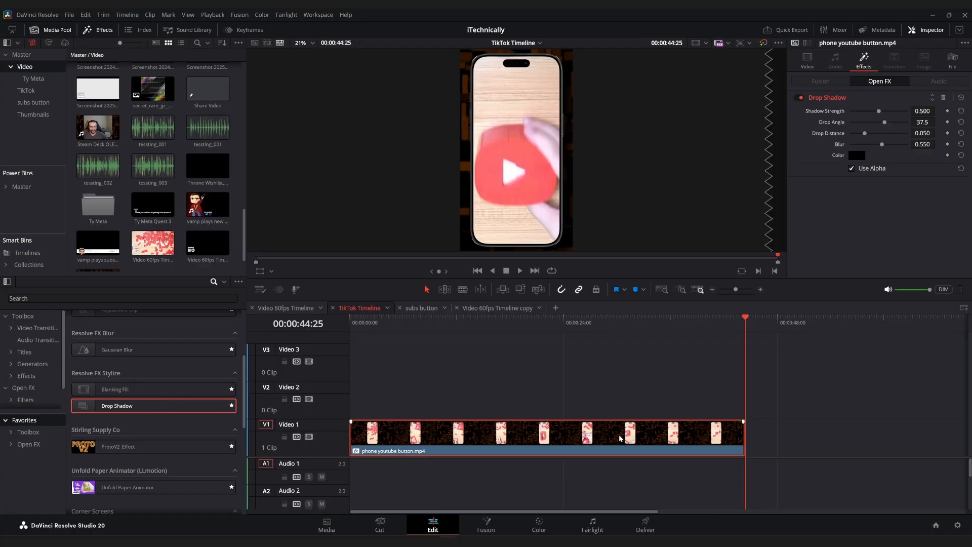
{"action": "left_click", "coordinate": [944, 97]}
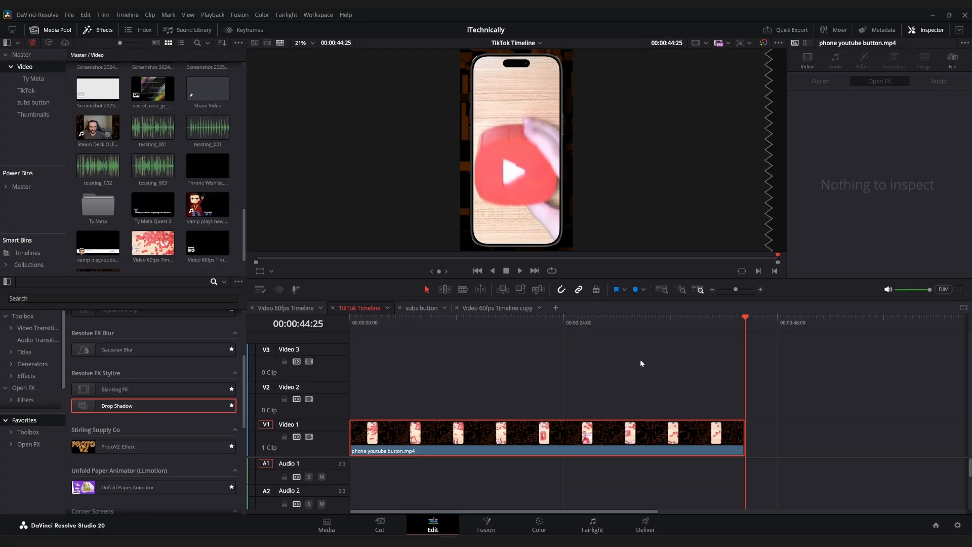
Step: Temporarily disable the background track in Video 60fps Timeline to inspect the isolated phone at 00:00:28:37, and return to TikTok Timeline
{"action": "left_click", "coordinate": [286, 308]}
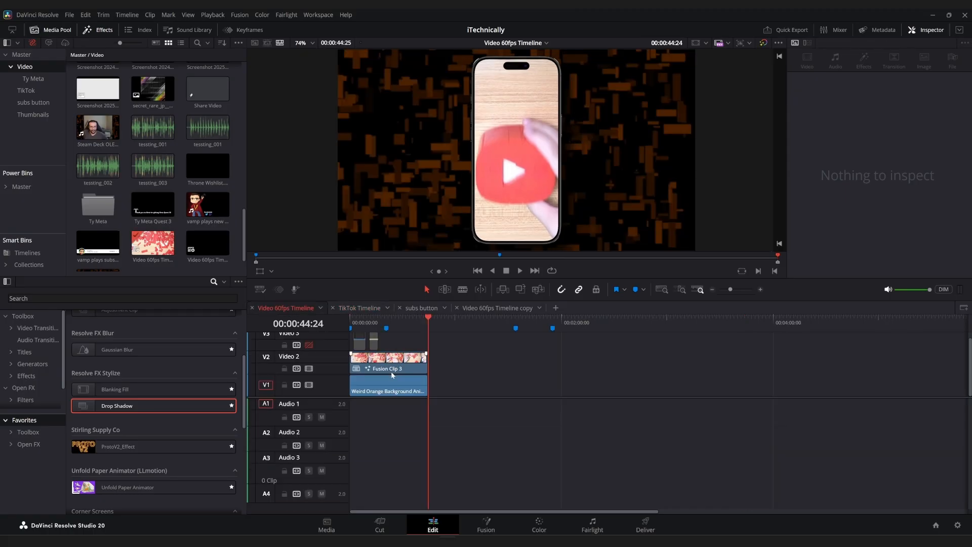
{"action": "left_click", "coordinate": [308, 385]}
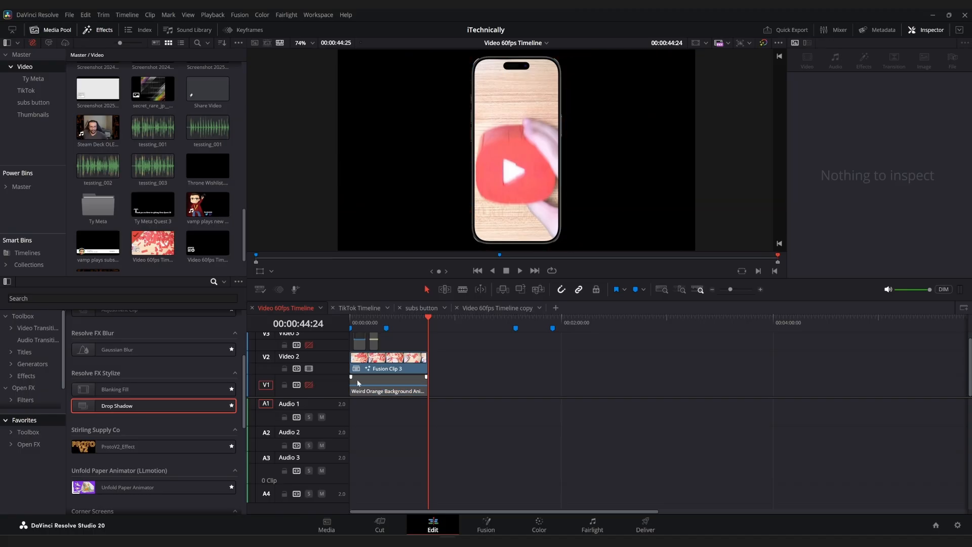
{"action": "left_click", "coordinate": [400, 326]}
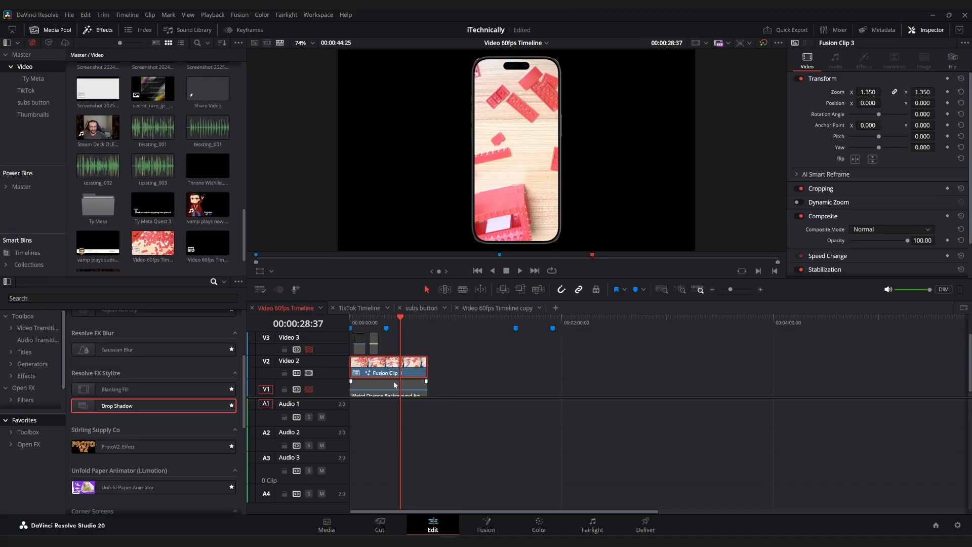
{"action": "left_click", "coordinate": [308, 389]}
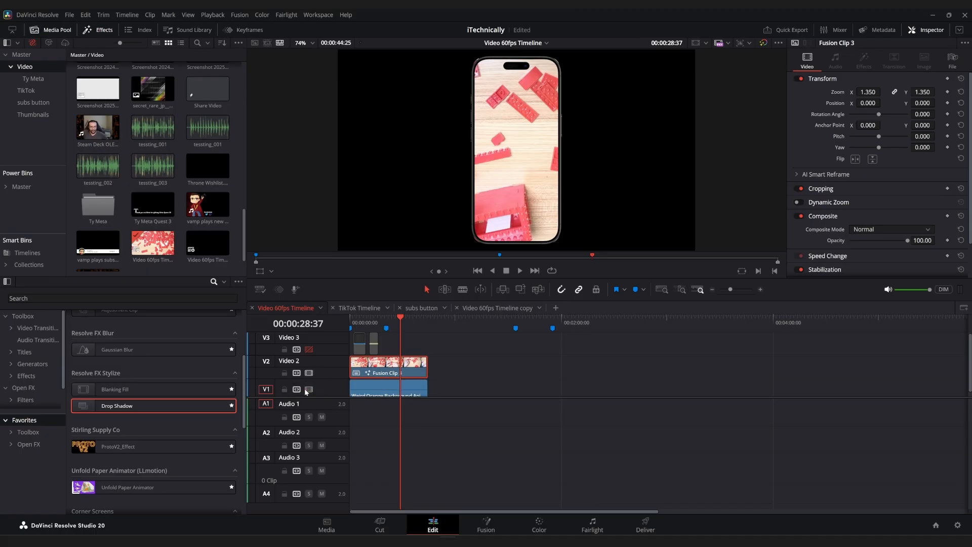
{"action": "left_click", "coordinate": [356, 309]}
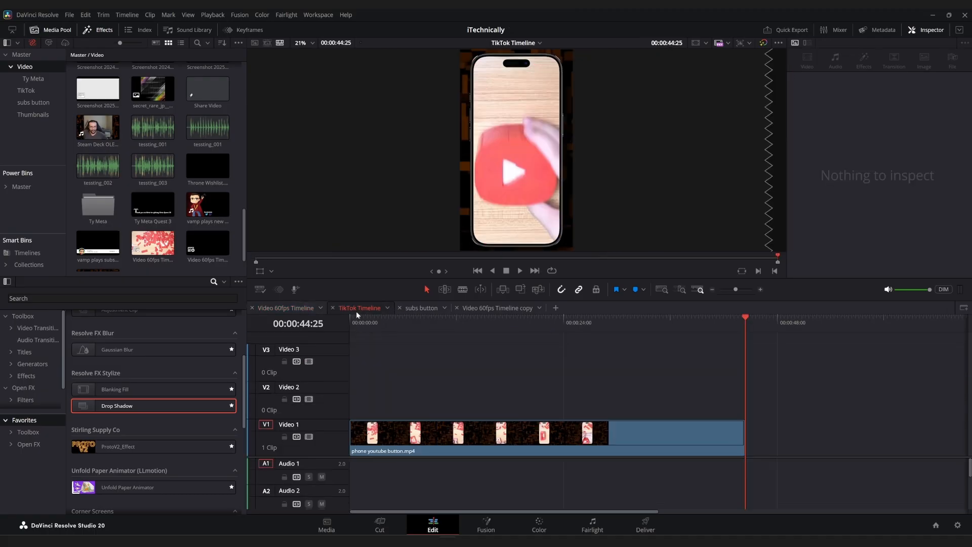